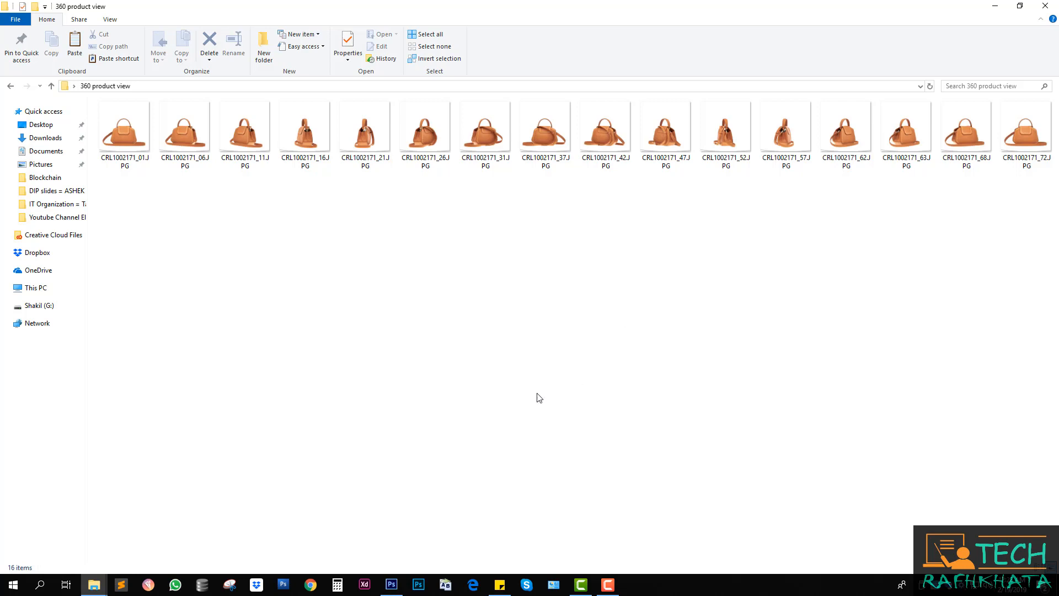
# Switch from the photo folder in File Explorer to the empty Photoshop workspace.
pyautogui.click(391, 584)
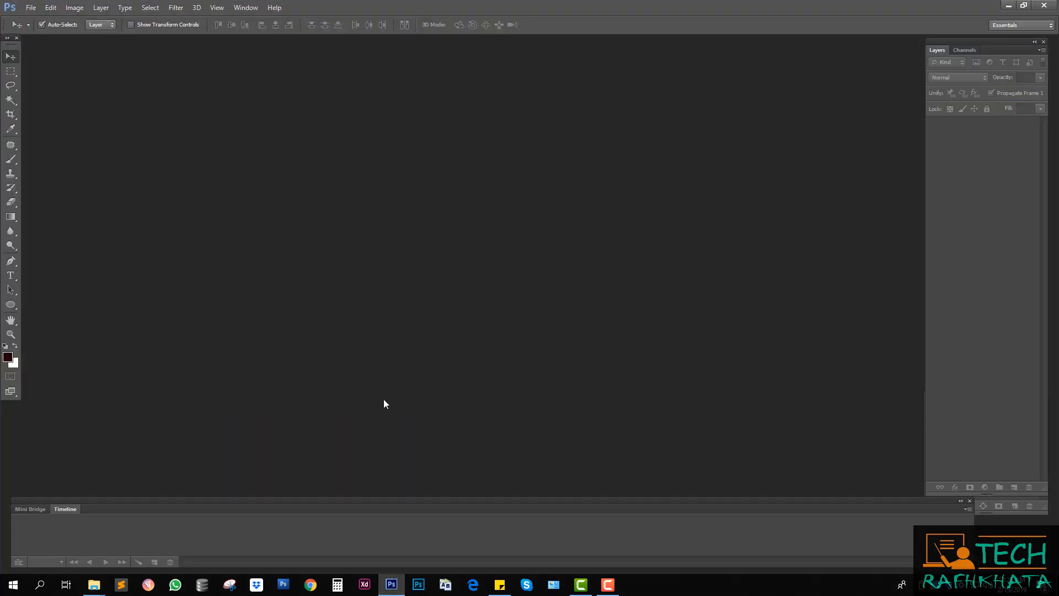
# Start File > Scripts > Load Files into Stack and browse for source files.
pyautogui.click(31, 7)
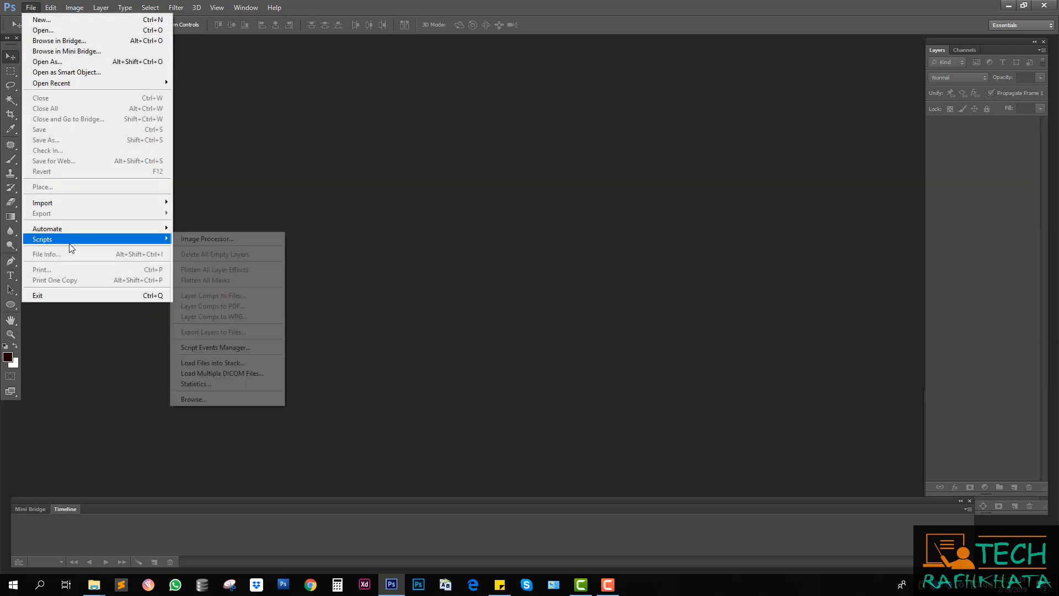
pyautogui.moveTo(42, 239)
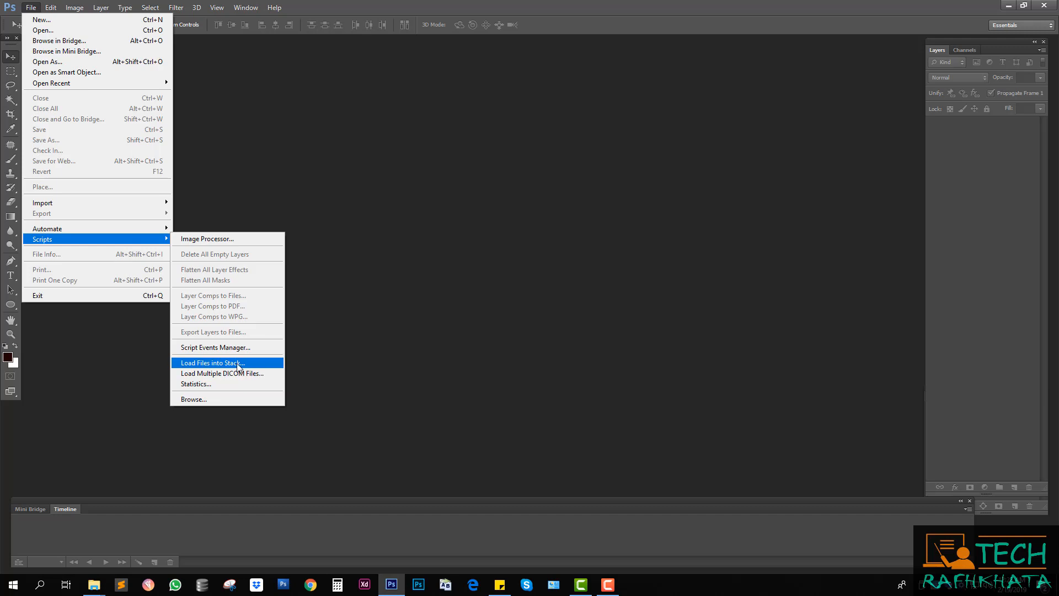
pyautogui.click(236, 364)
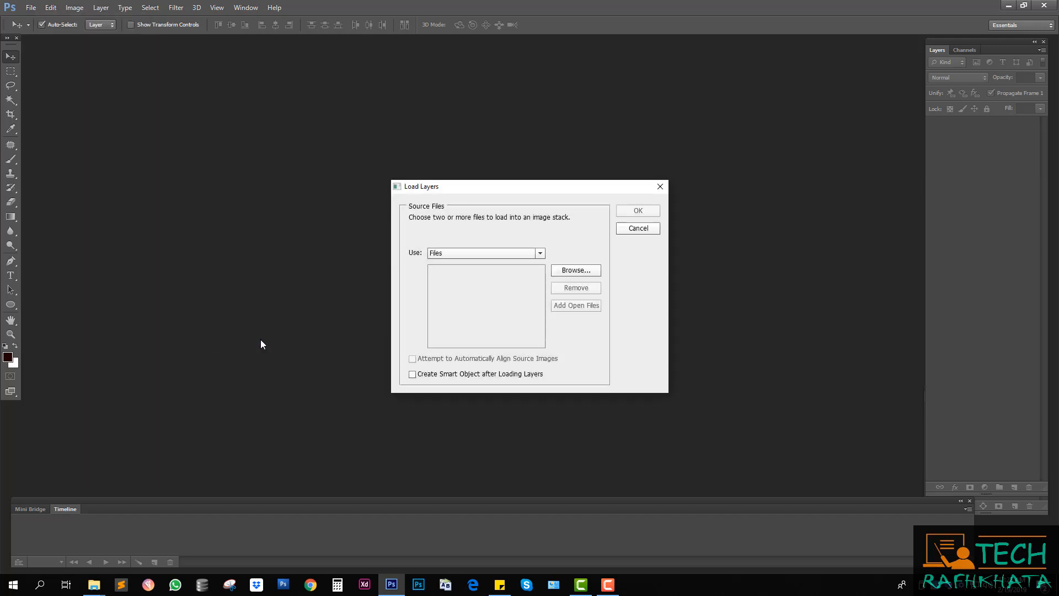
pyautogui.moveTo(502, 186); pyautogui.dragTo(249, 155)
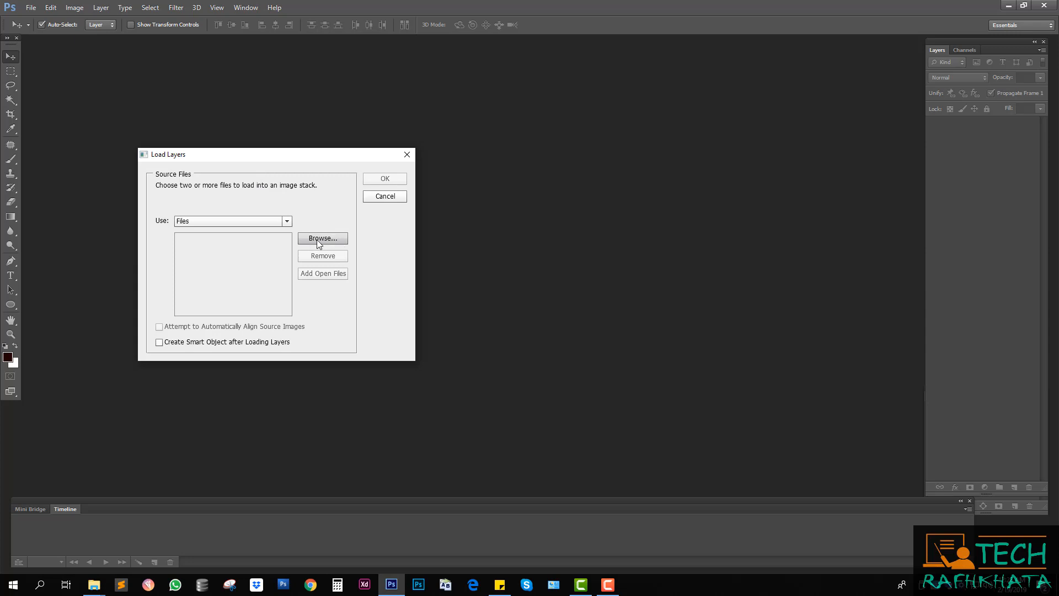
pyautogui.click(328, 240)
# Select all 16 handbag photos in Desktop > 360 product view as the stack sources.
pyautogui.click(401, 192)
pyautogui.scroll(-5, 499, 290)
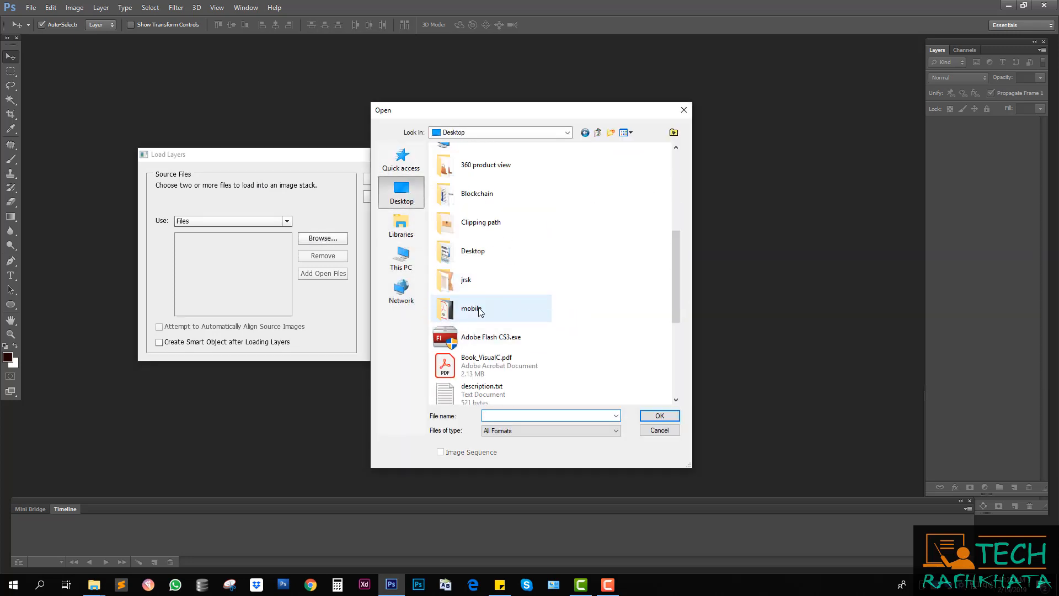
pyautogui.doubleClick(493, 167)
pyautogui.scroll(-2, 520, 278)
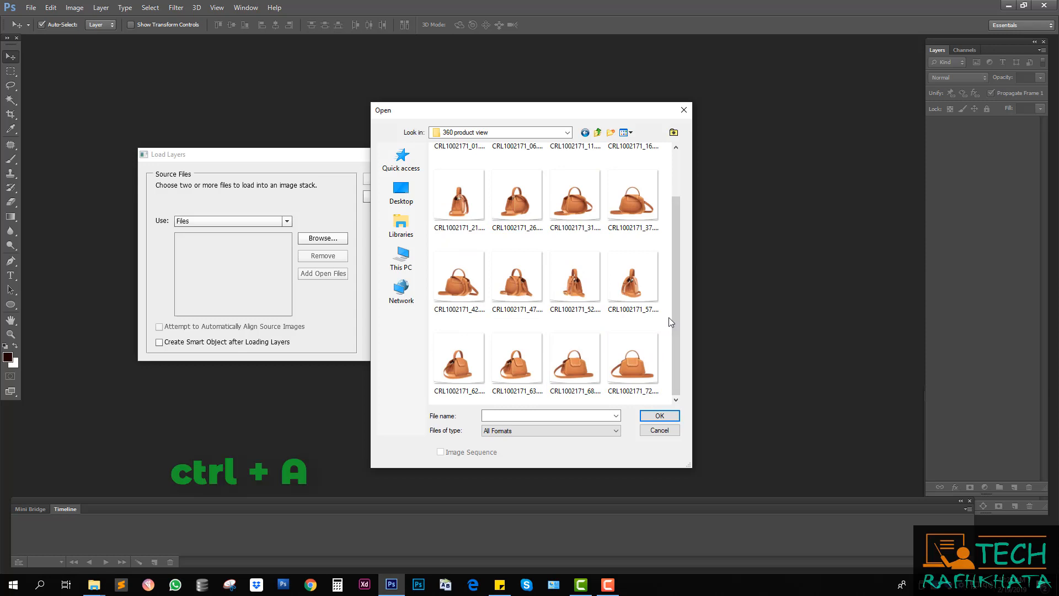
pyautogui.hotkey('ctrl', 'a')
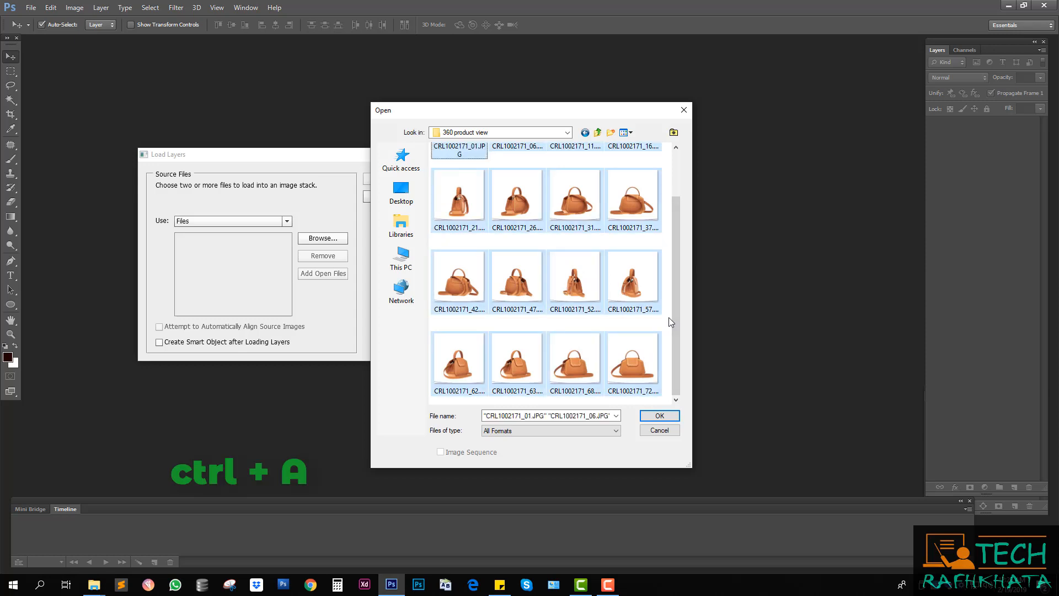
pyautogui.click(659, 415)
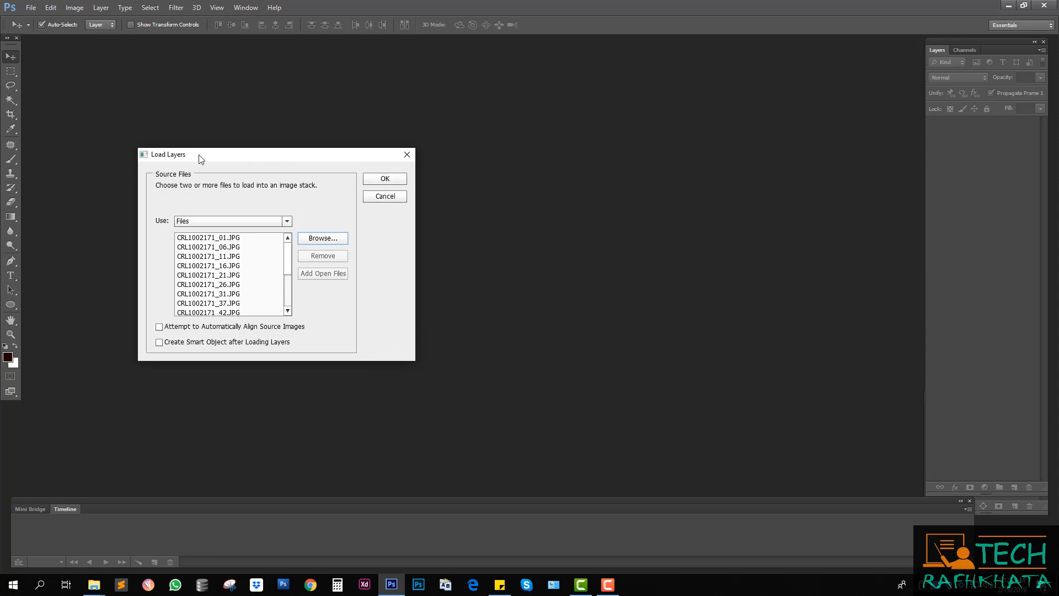
pyautogui.moveTo(198, 160); pyautogui.dragTo(168, 154)
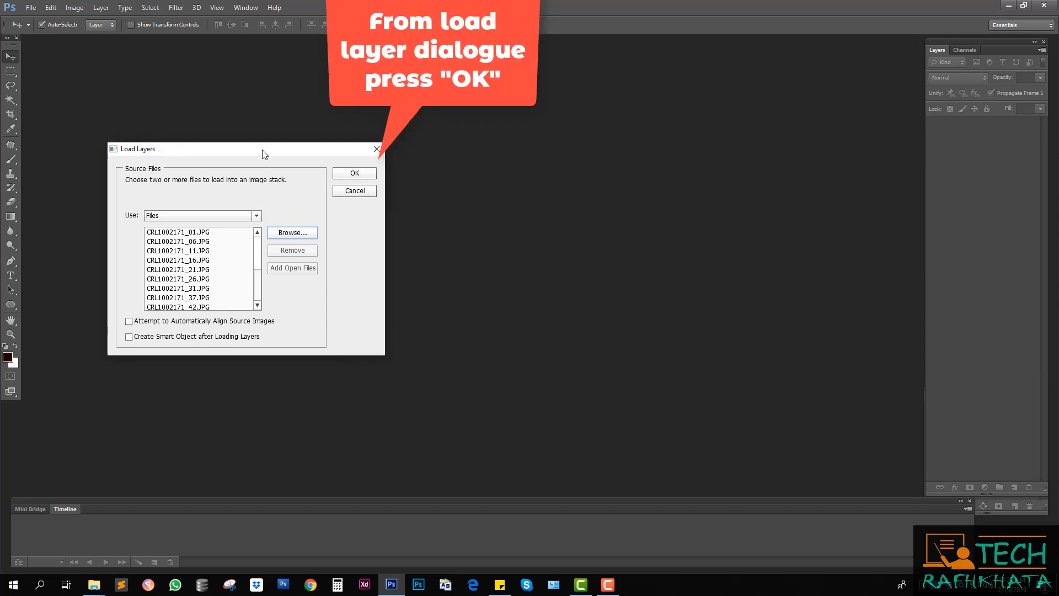
# Load the 16 photos as layers in one document and dock the Timeline panel at the bottom.
pyautogui.click(351, 173)
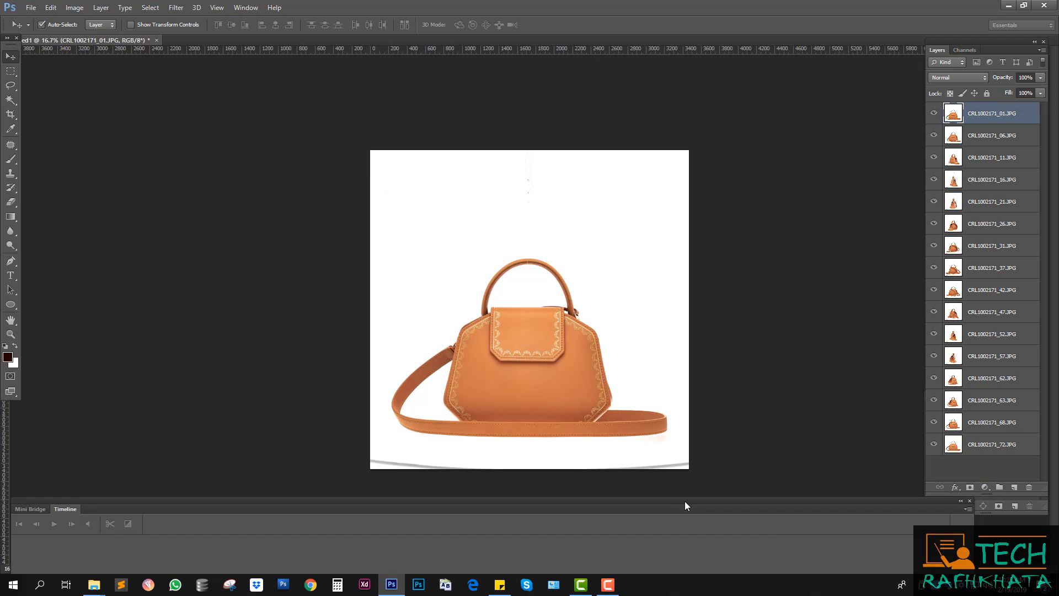
pyautogui.moveTo(685, 495); pyautogui.dragTo(709, 190)
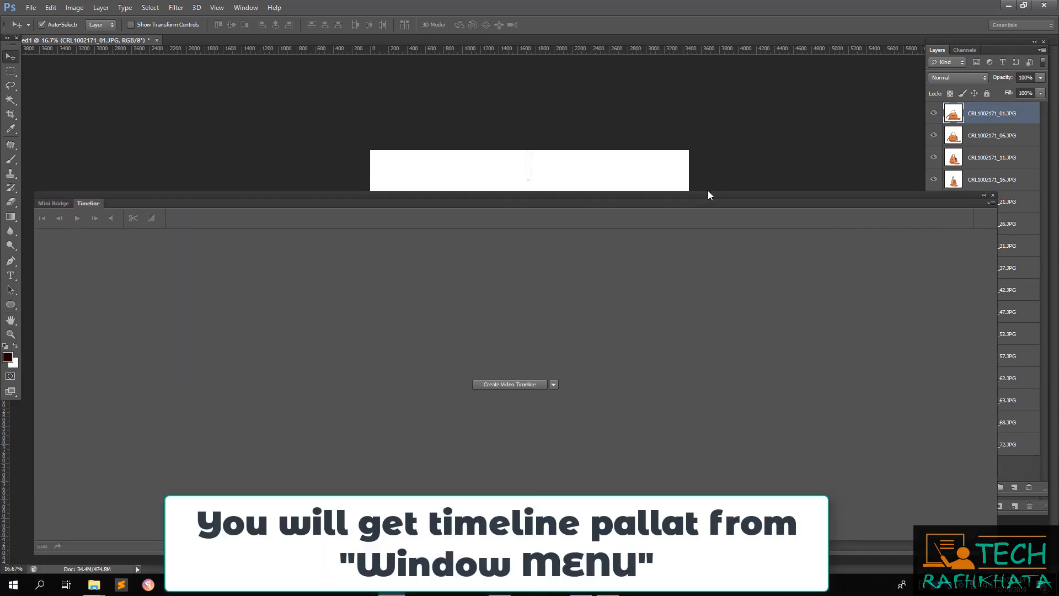
pyautogui.moveTo(986, 524); pyautogui.dragTo(948, 212)
pyautogui.moveTo(618, 175); pyautogui.dragTo(599, 486)
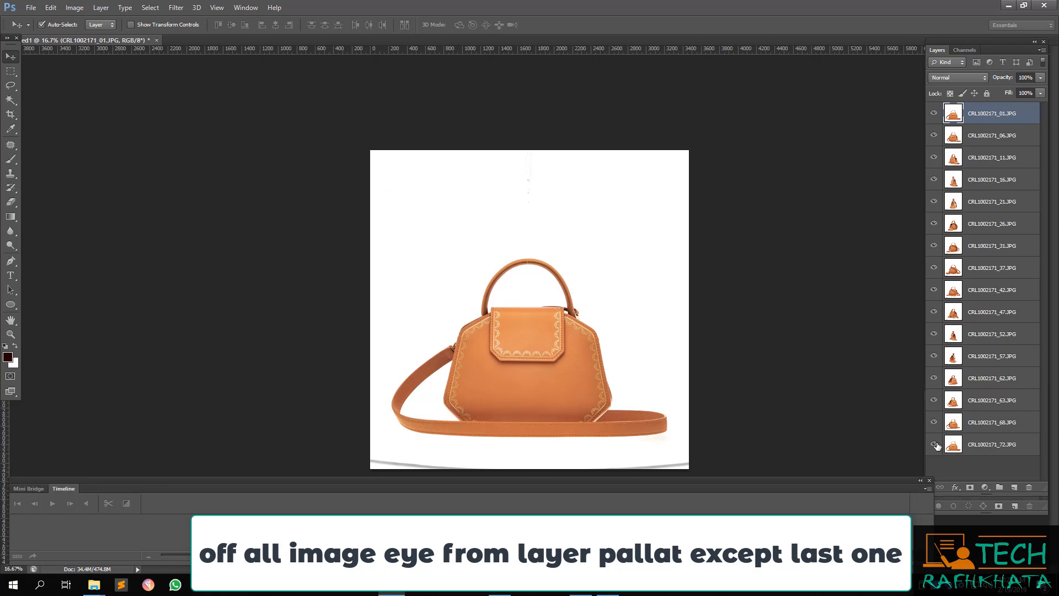
# Hide every layer except the last one, CRL1002171_72.JPG, and select it.
pyautogui.keyDown('alt'); pyautogui.click(936, 446); pyautogui.keyUp('alt')
pyautogui.click(977, 448)
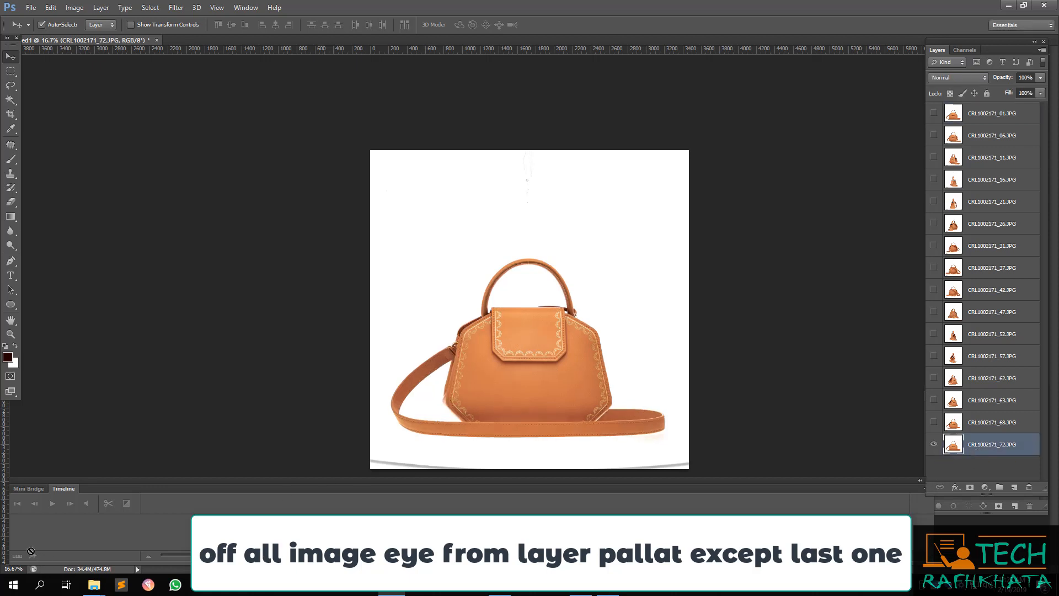
pyautogui.moveTo(80, 496); pyautogui.dragTo(102, 473)
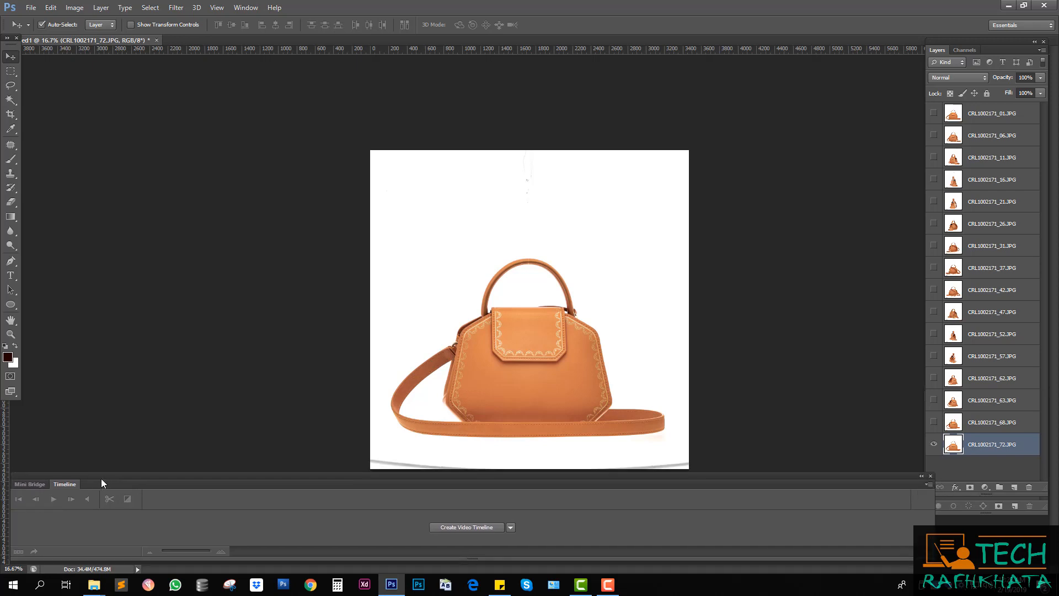
# Create a video timeline from the layers and convert it to a frame animation.
pyautogui.click(493, 526)
pyautogui.moveTo(348, 480); pyautogui.dragTo(349, 461)
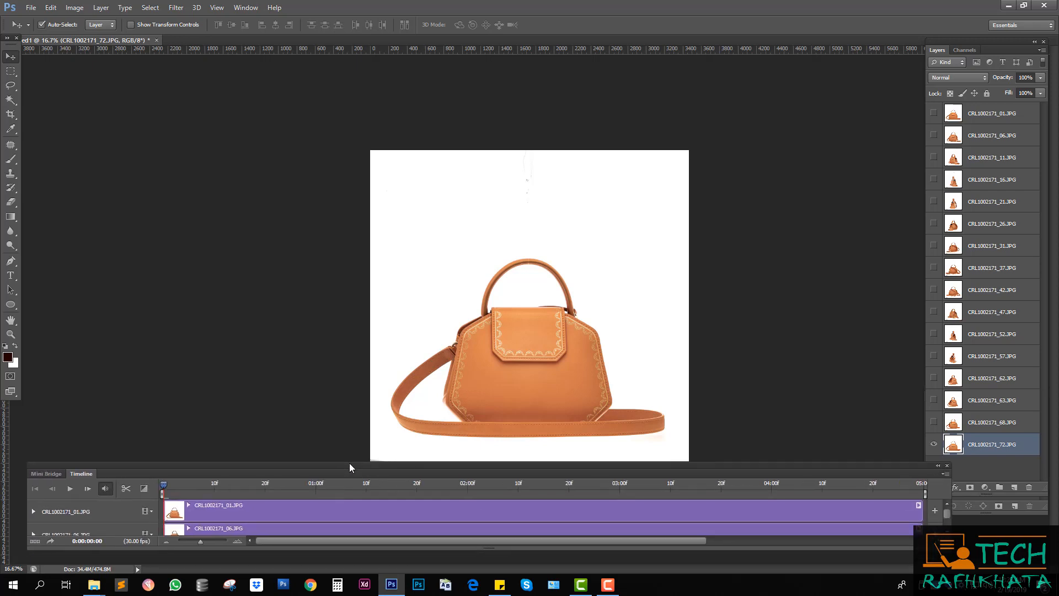
pyautogui.click(38, 534)
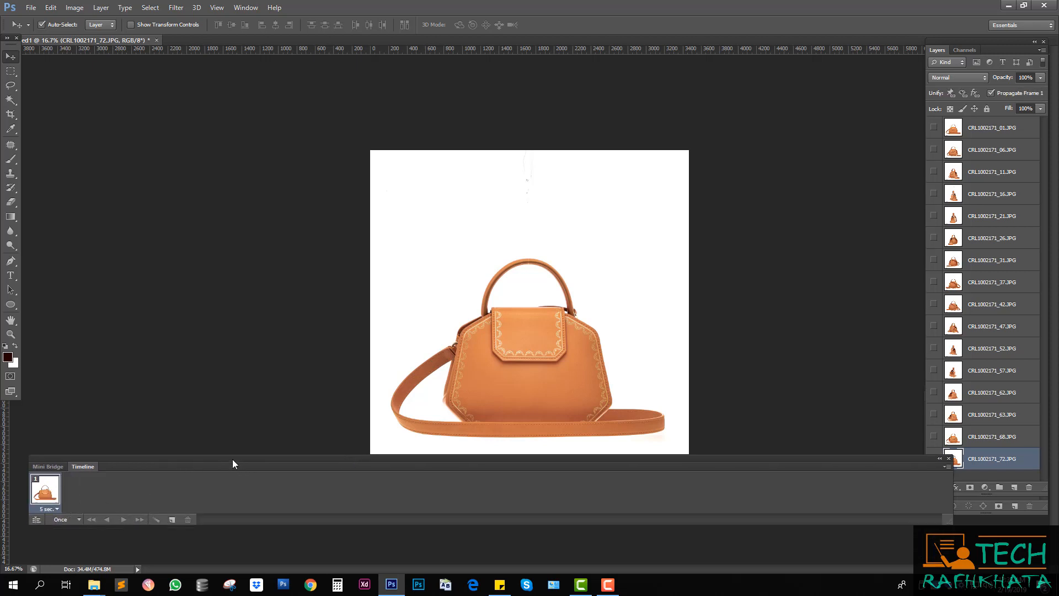
# Change the first frame's delay from 5 seconds to 0.1 seconds.
pyautogui.moveTo(232, 461); pyautogui.dragTo(238, 495)
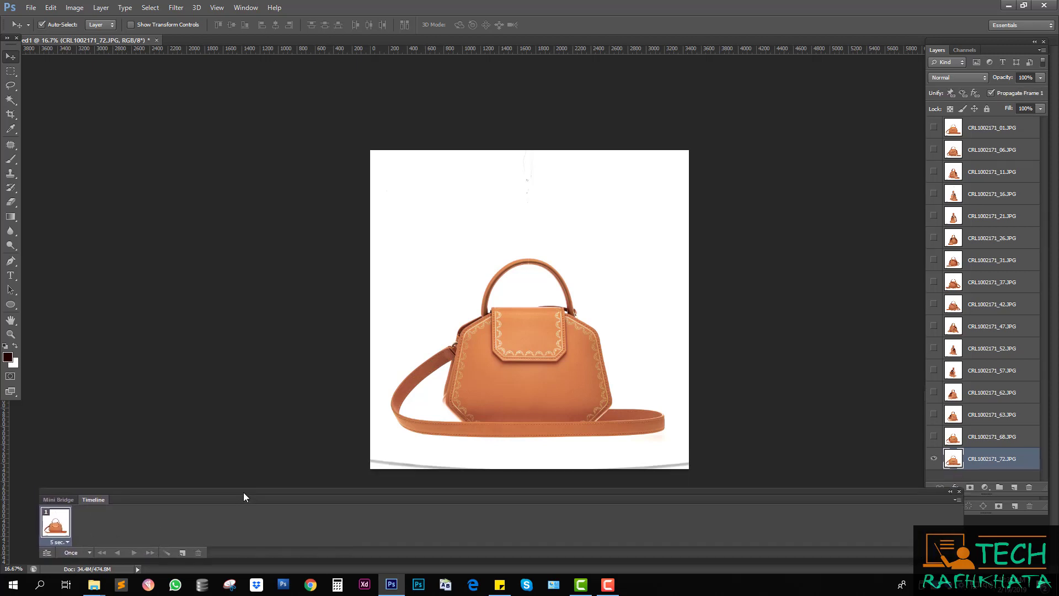
pyautogui.click(60, 542)
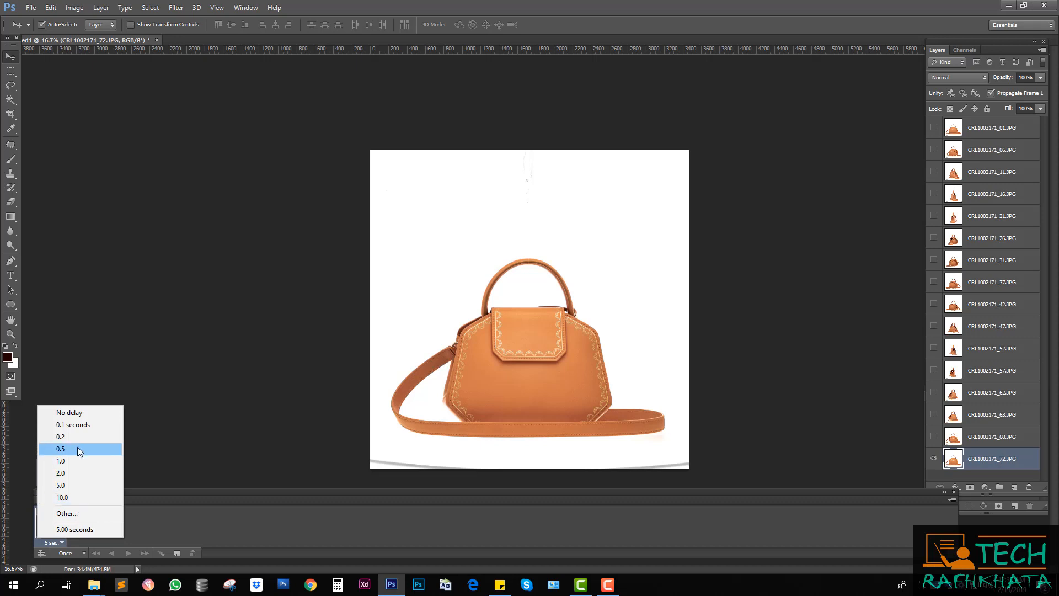
pyautogui.click(75, 424)
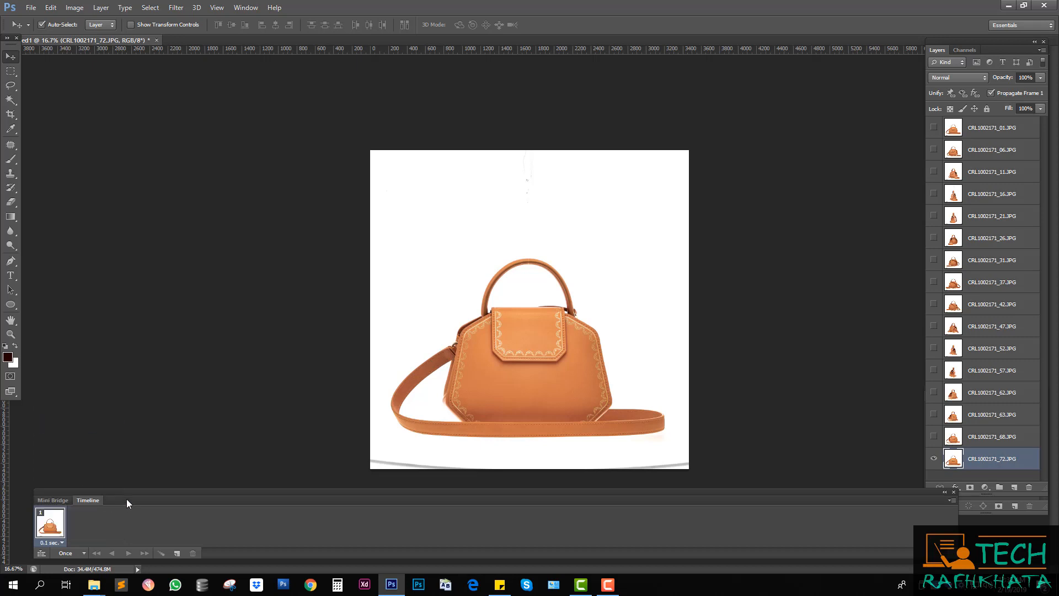
pyautogui.moveTo(125, 491); pyautogui.dragTo(108, 491)
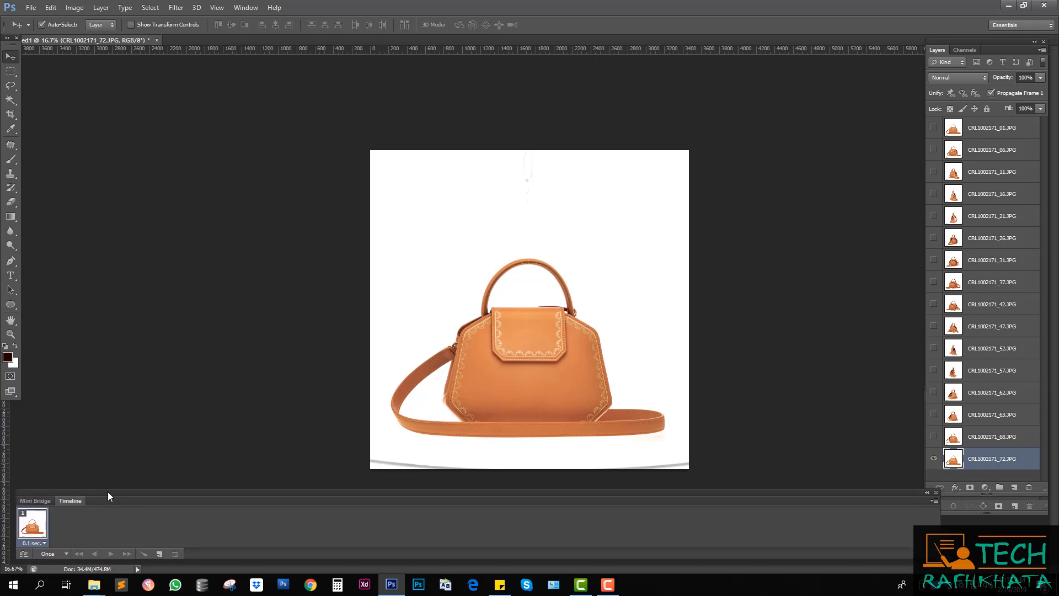
# Add frames 2–9, each duplicating the previous and revealing layers 68, 63, 62, 57, 52, 47, 42, 37.
pyautogui.click(159, 554)
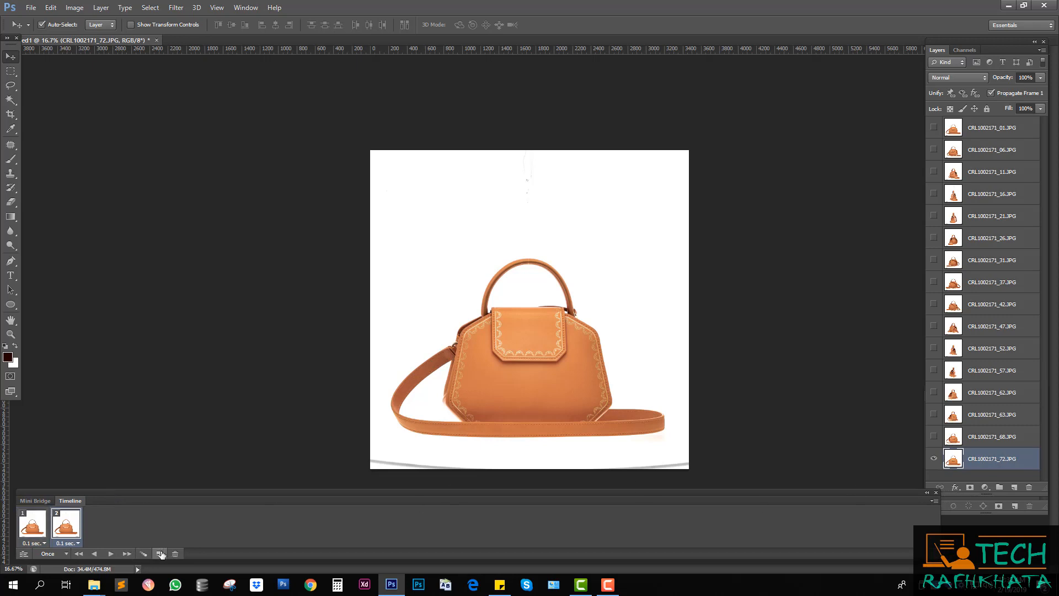
pyautogui.click(933, 436)
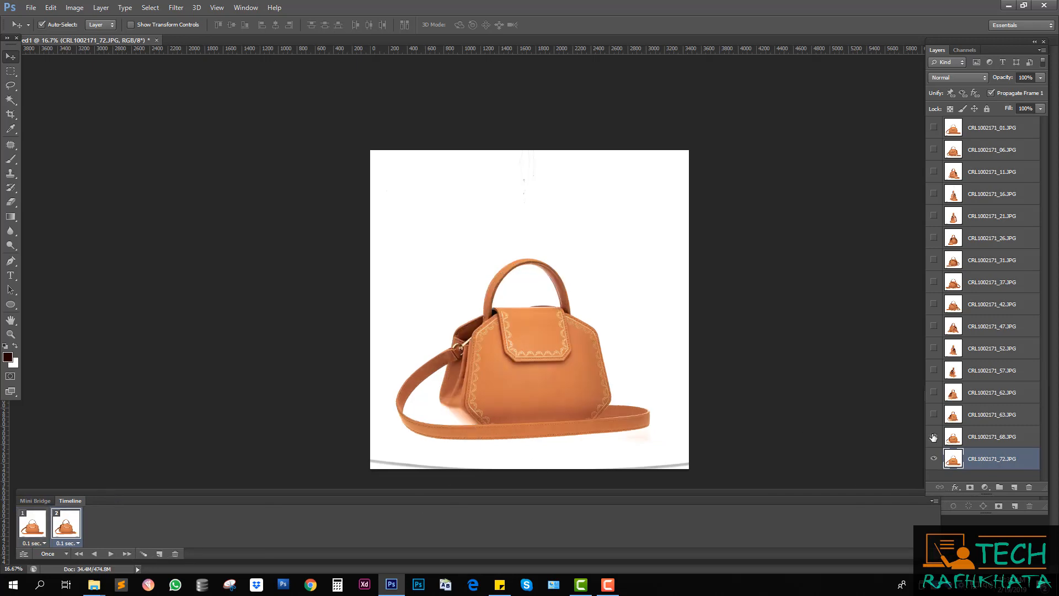
pyautogui.click(159, 554)
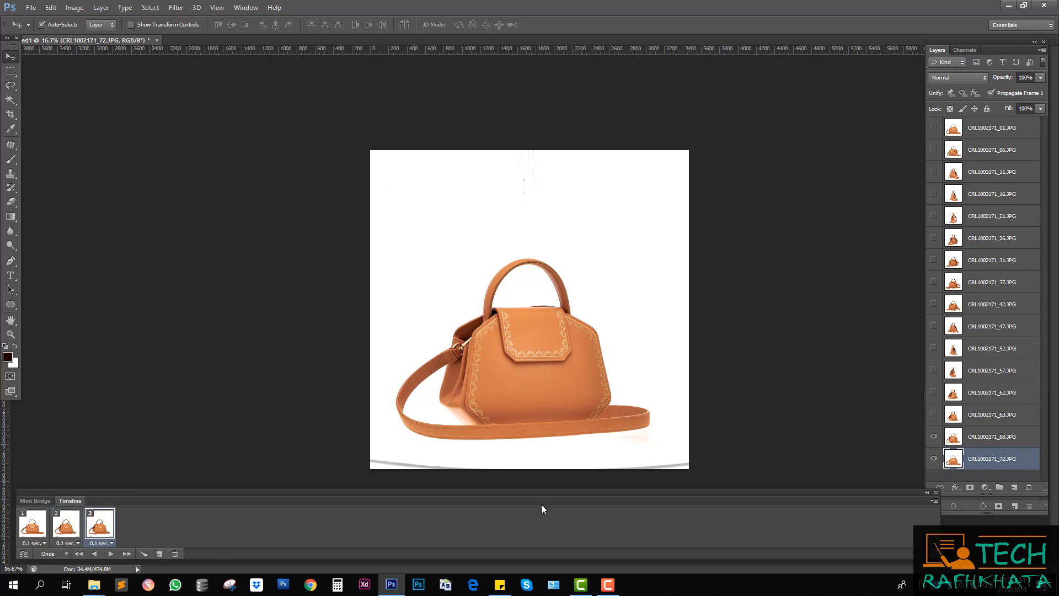
pyautogui.click(933, 413)
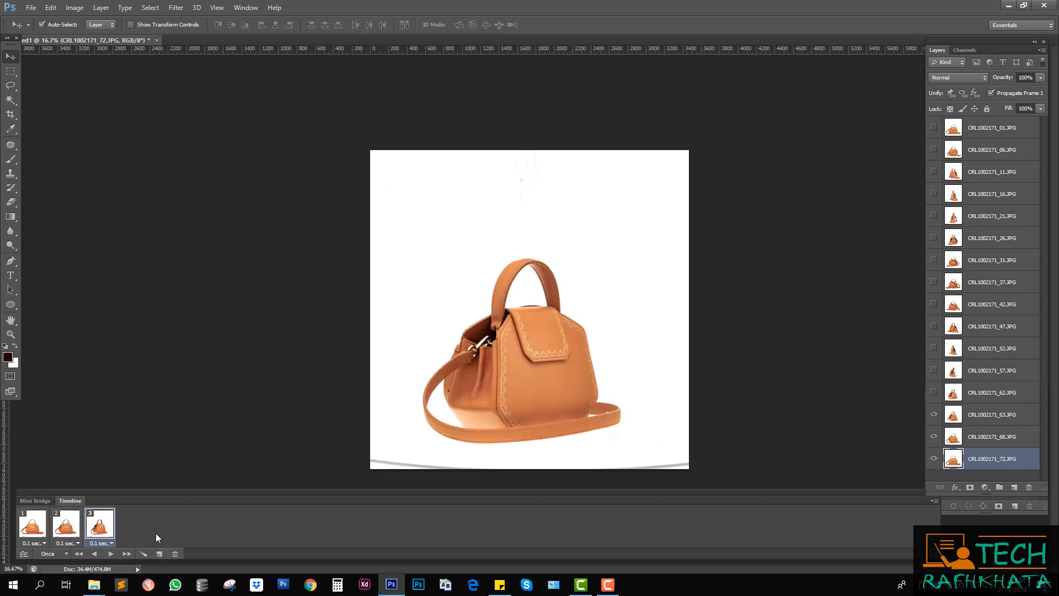
pyautogui.click(159, 553)
pyautogui.click(933, 393)
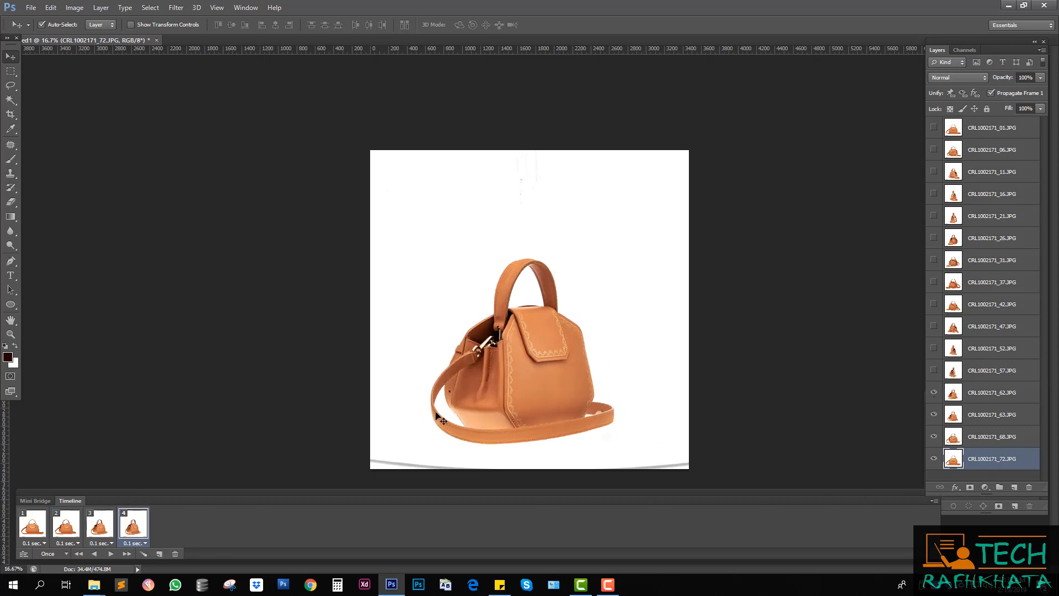
pyautogui.click(159, 553)
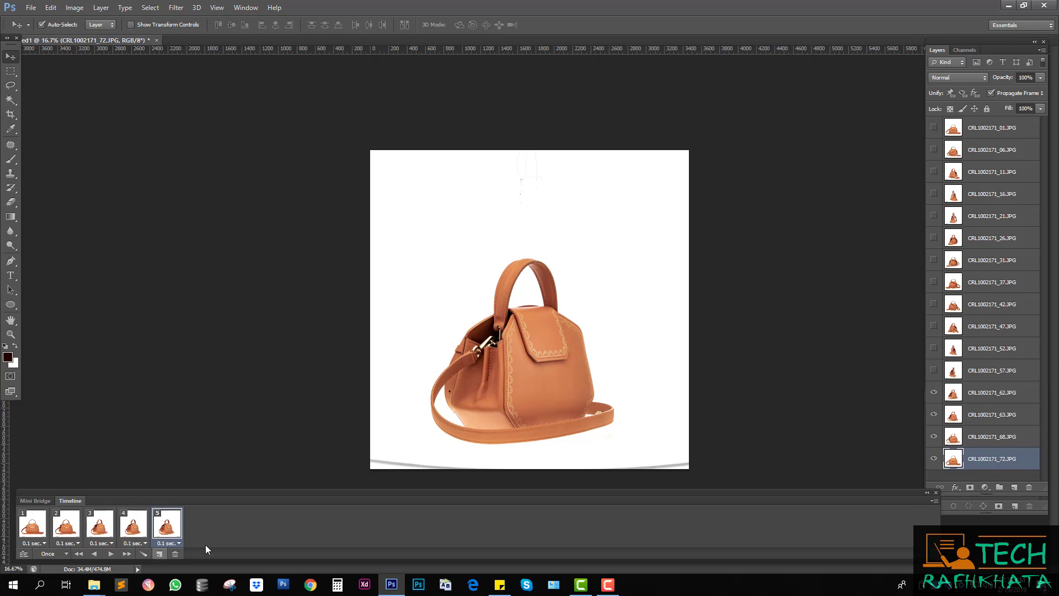
pyautogui.click(933, 370)
pyautogui.click(158, 554)
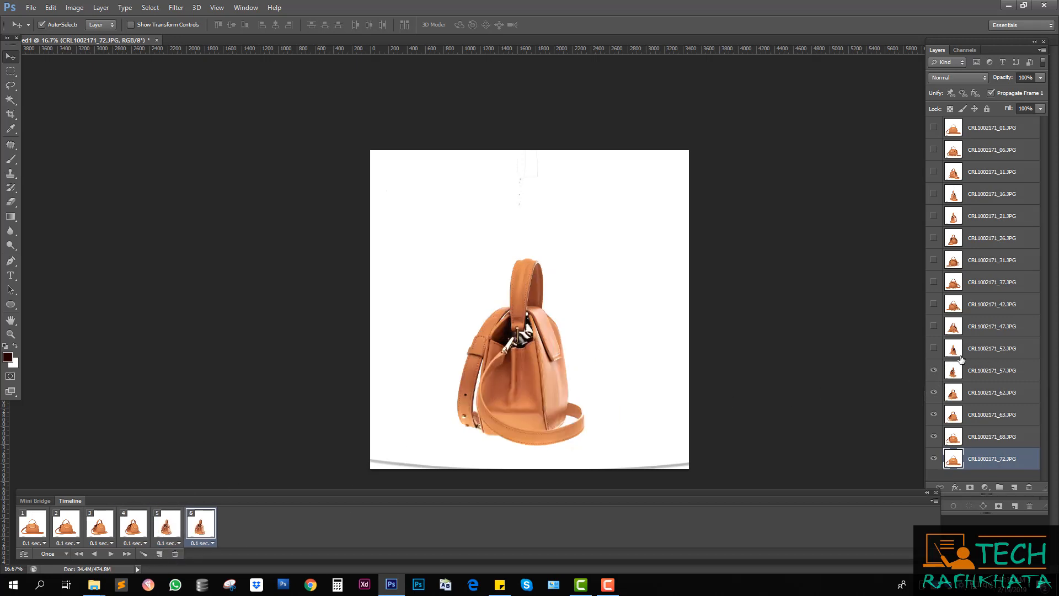
pyautogui.click(933, 349)
pyautogui.click(160, 553)
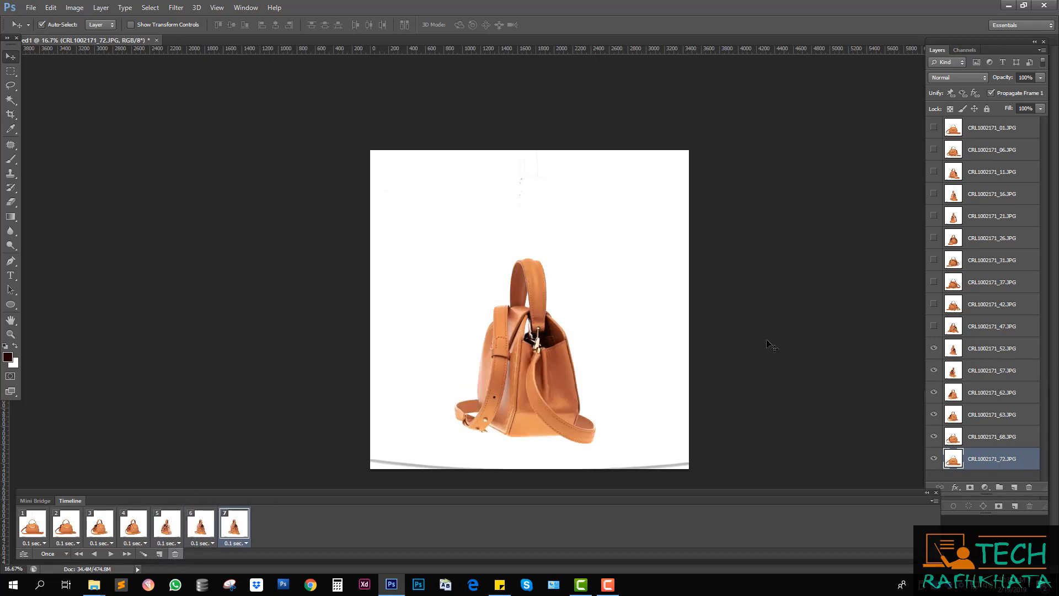
pyautogui.click(933, 326)
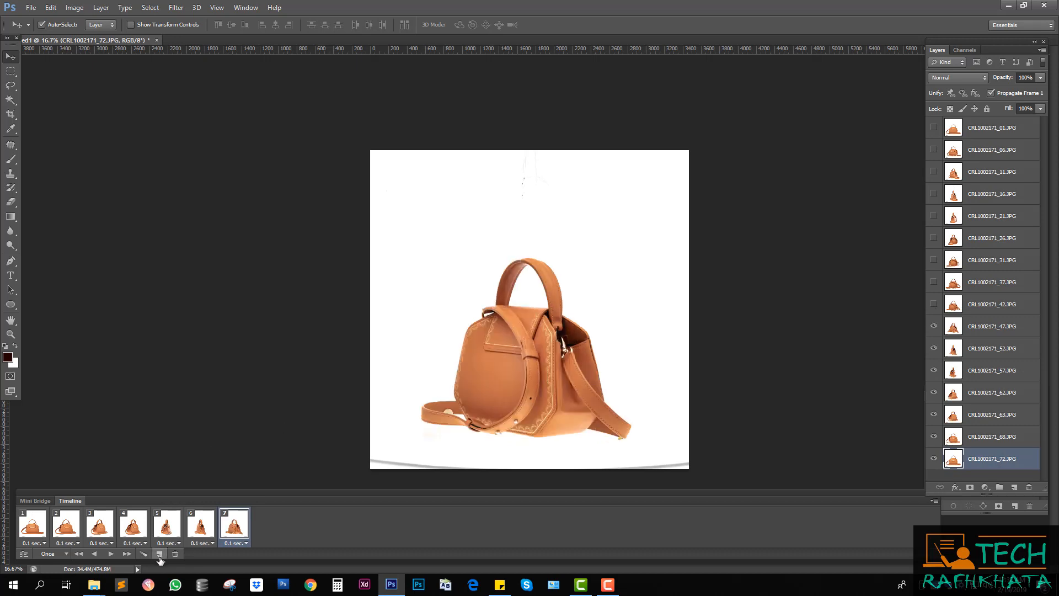
pyautogui.click(160, 553)
pyautogui.click(933, 303)
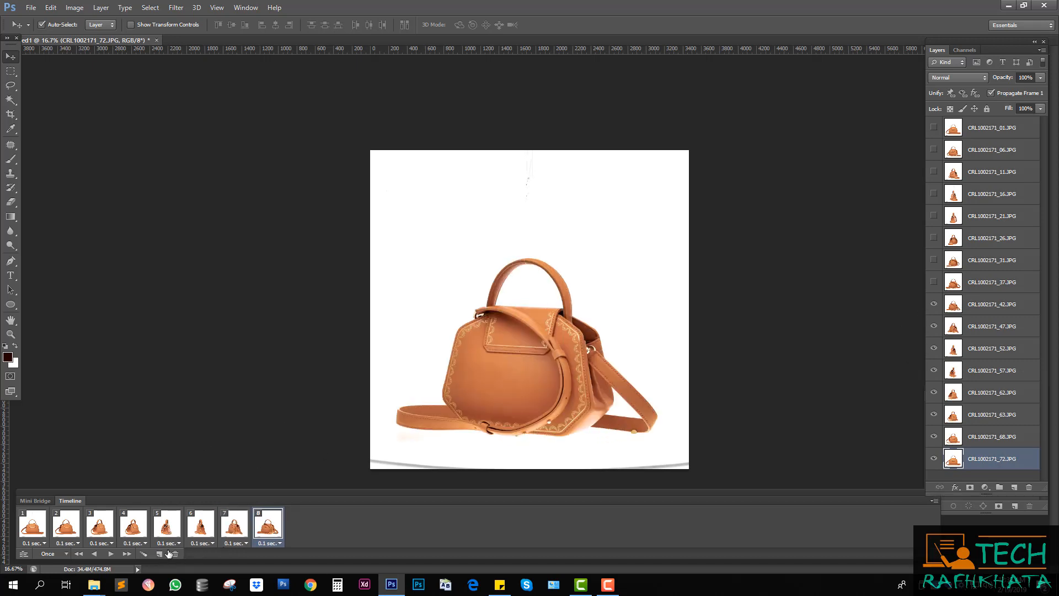
pyautogui.click(160, 552)
pyautogui.click(933, 281)
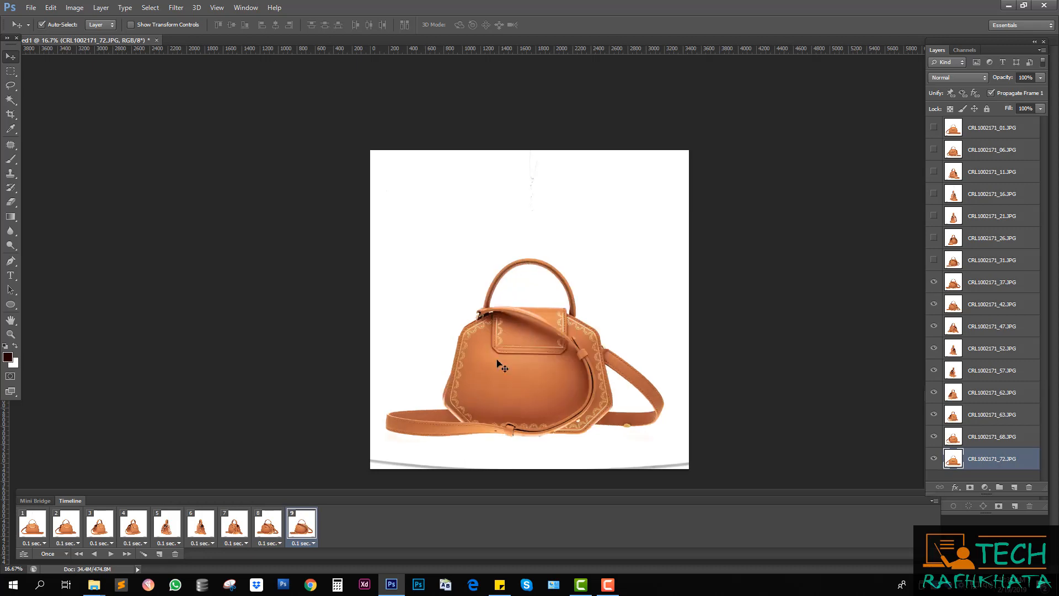
# Add frames 10–16 revealing layers 31, 26, 21, 16, 11, 06 and the front view 01.
pyautogui.click(160, 553)
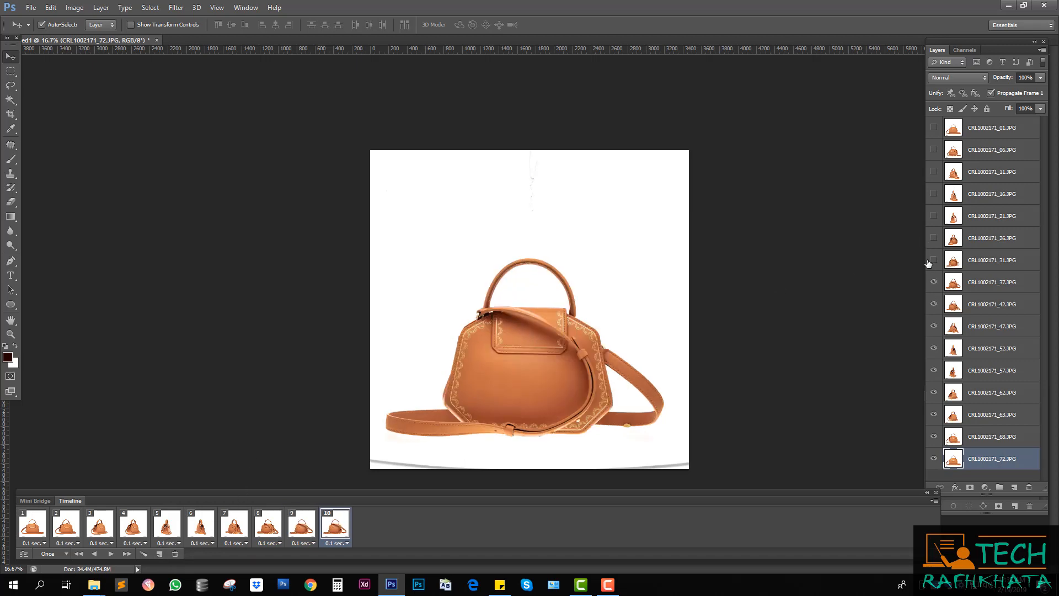
pyautogui.click(934, 260)
pyautogui.click(159, 553)
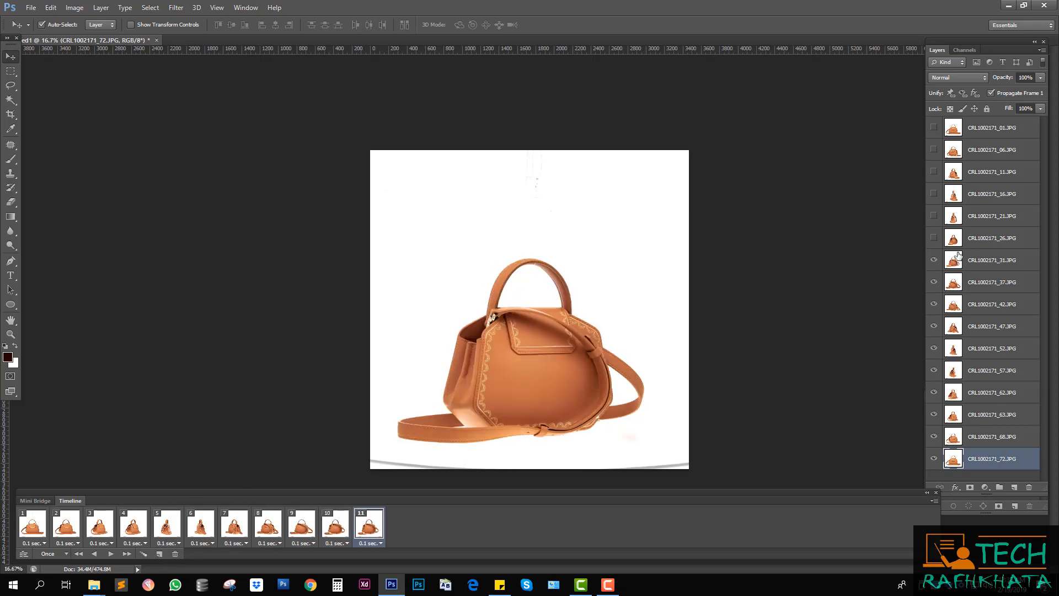
pyautogui.click(933, 237)
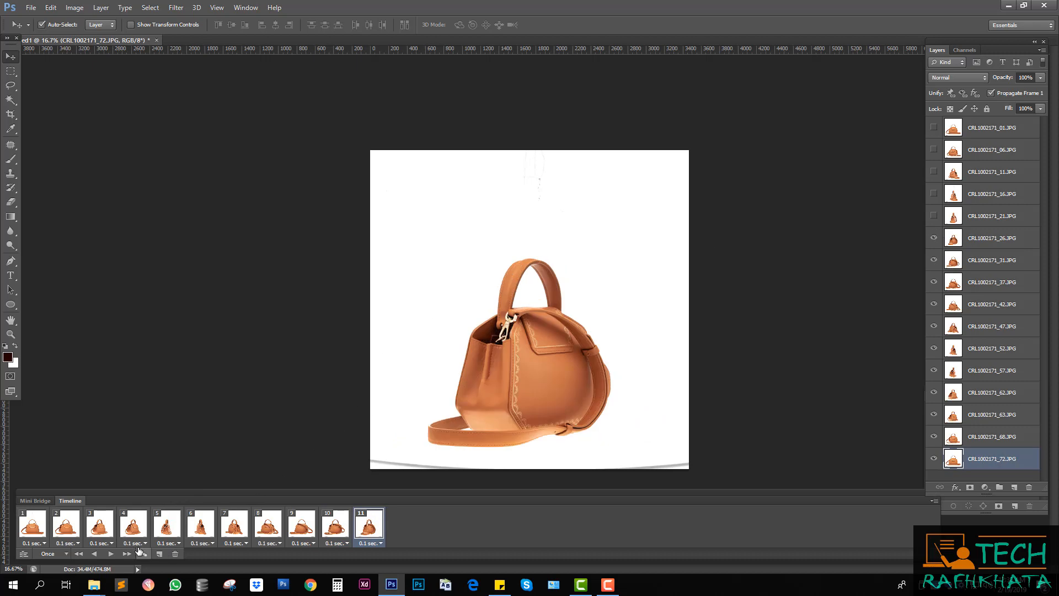
pyautogui.click(160, 552)
pyautogui.click(934, 215)
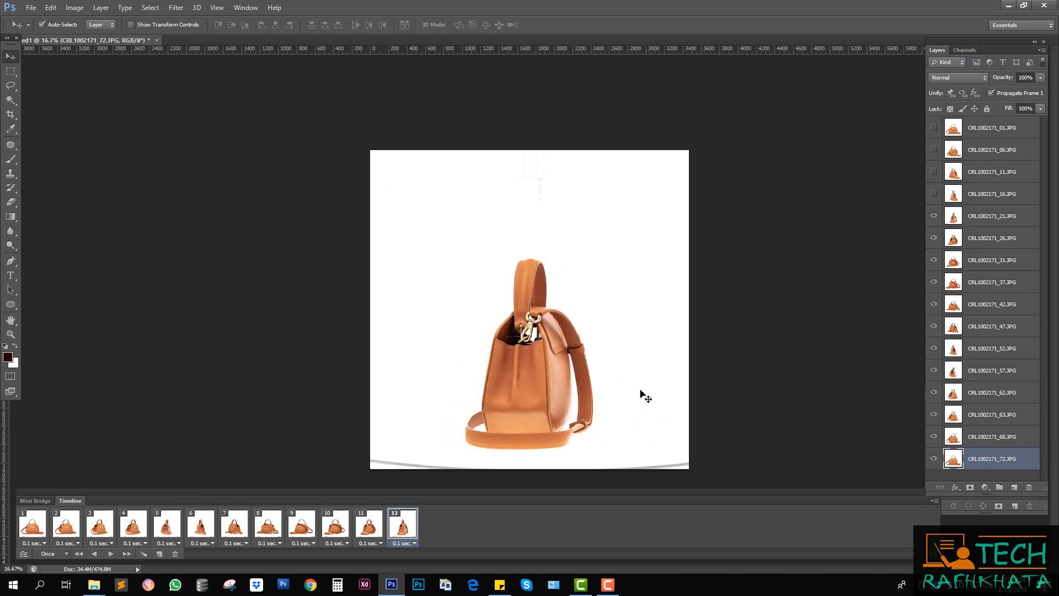
pyautogui.click(160, 555)
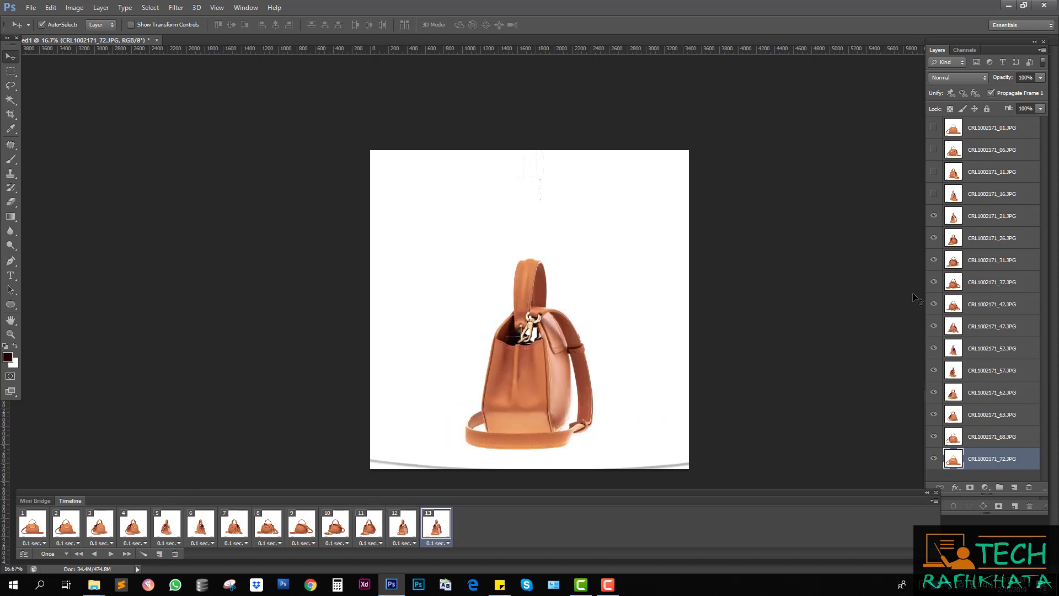
pyautogui.click(934, 194)
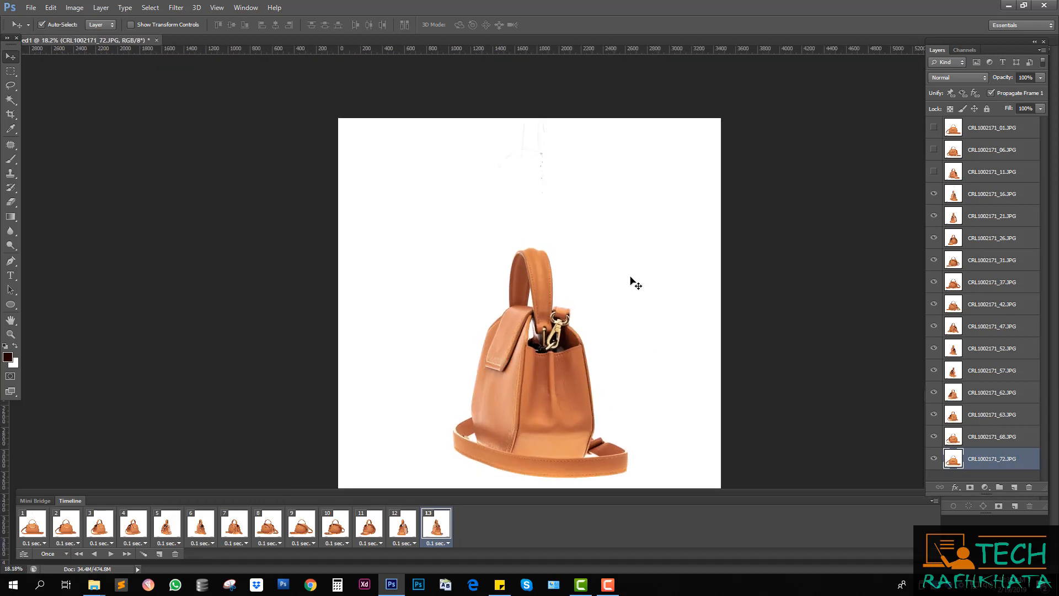
pyautogui.click(159, 555)
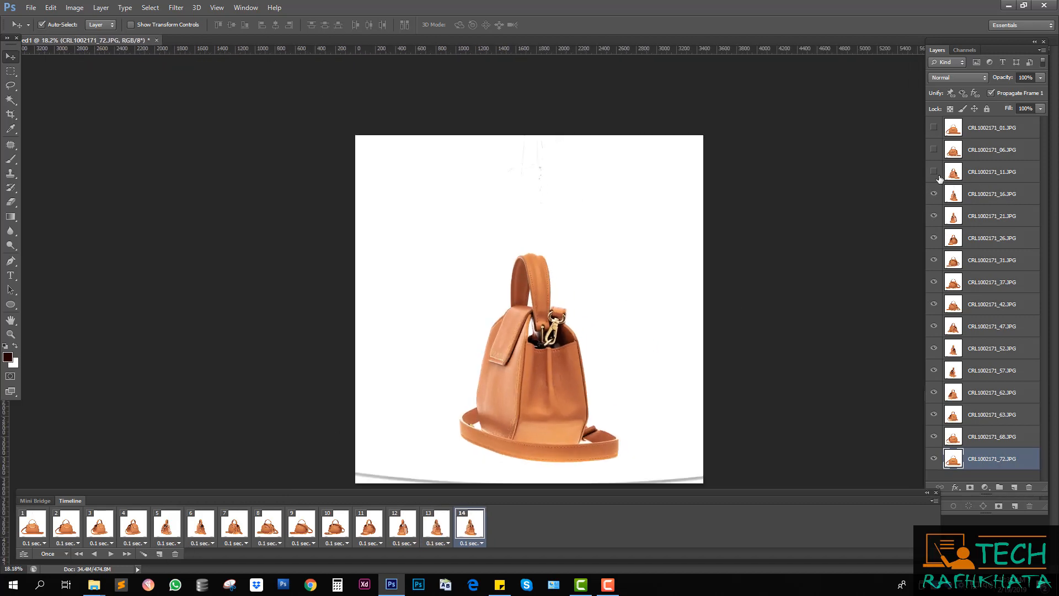
pyautogui.click(934, 171)
pyautogui.click(160, 555)
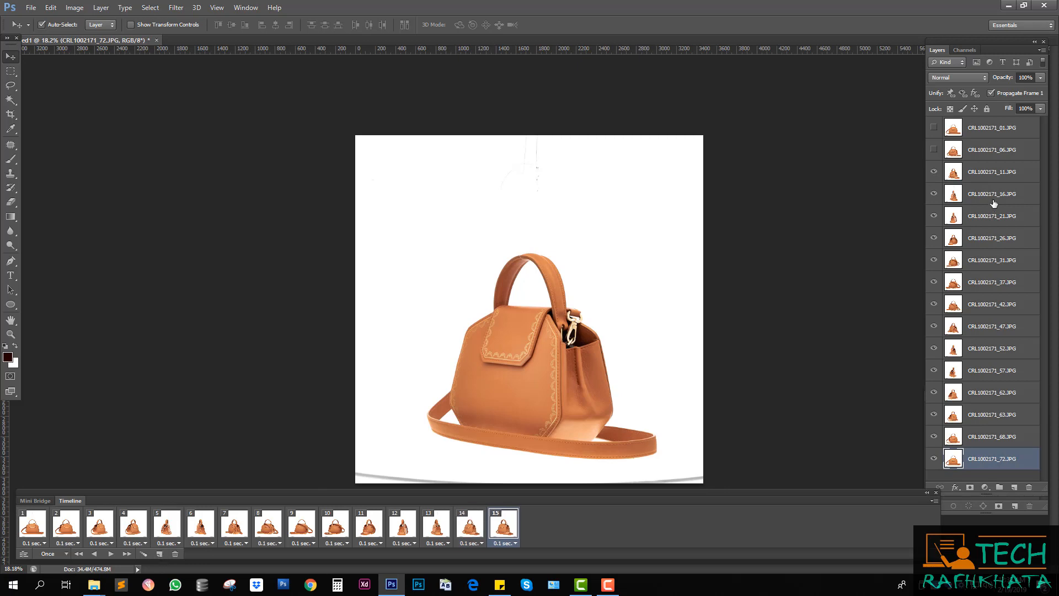
pyautogui.click(933, 149)
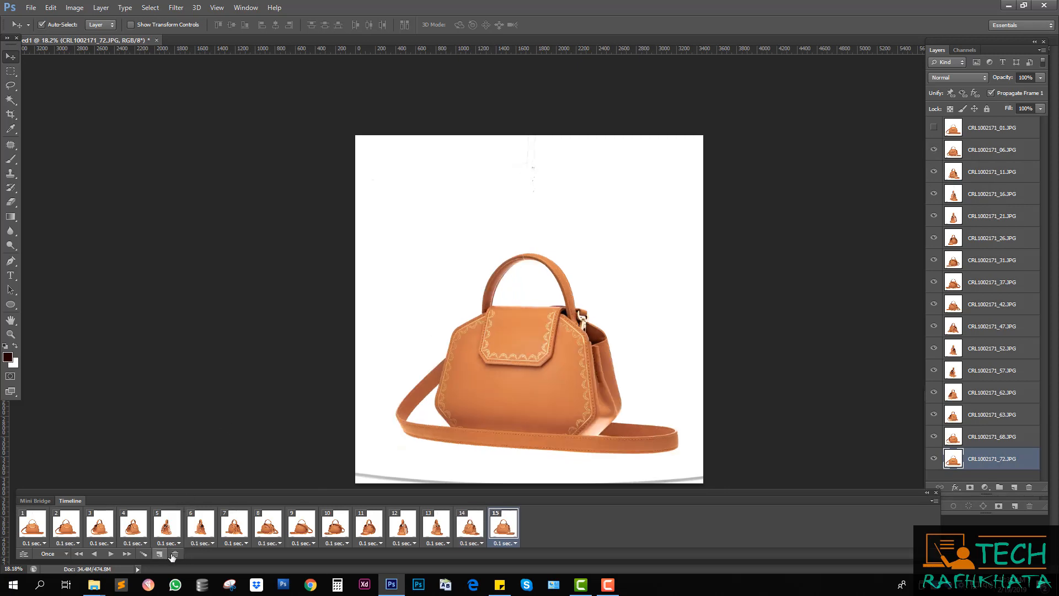
pyautogui.click(160, 555)
pyautogui.click(936, 128)
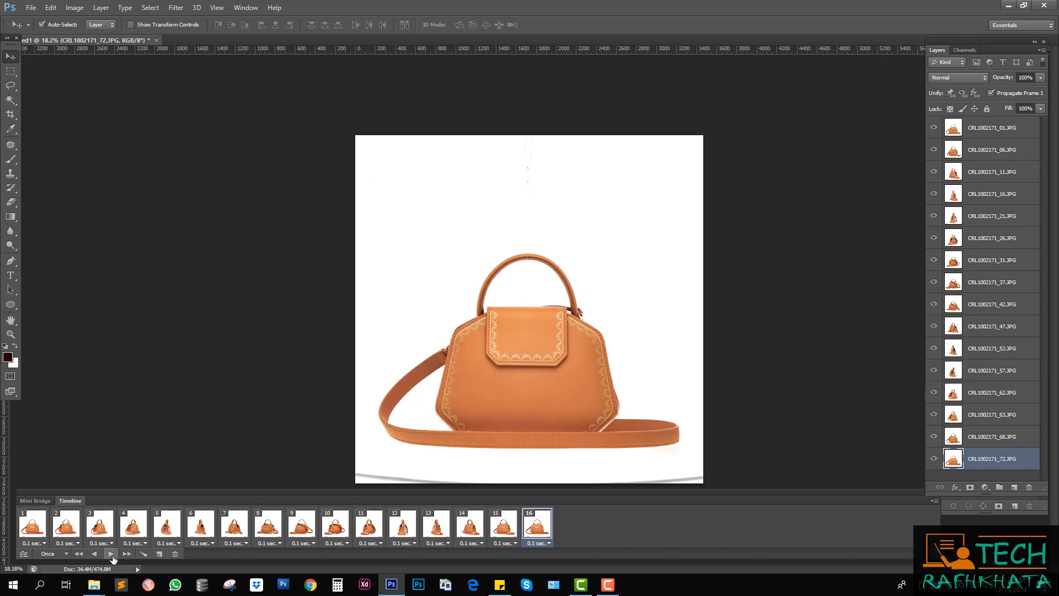
# Play the 16-frame animation to preview the handbag rotating.
pyautogui.click(111, 553)
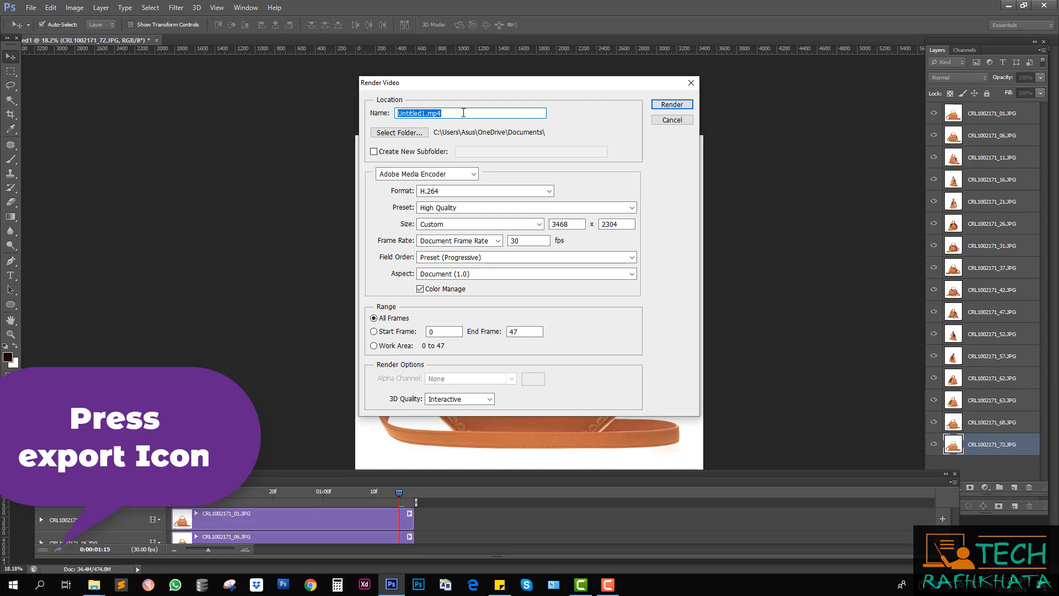
pyautogui.write('360 product')
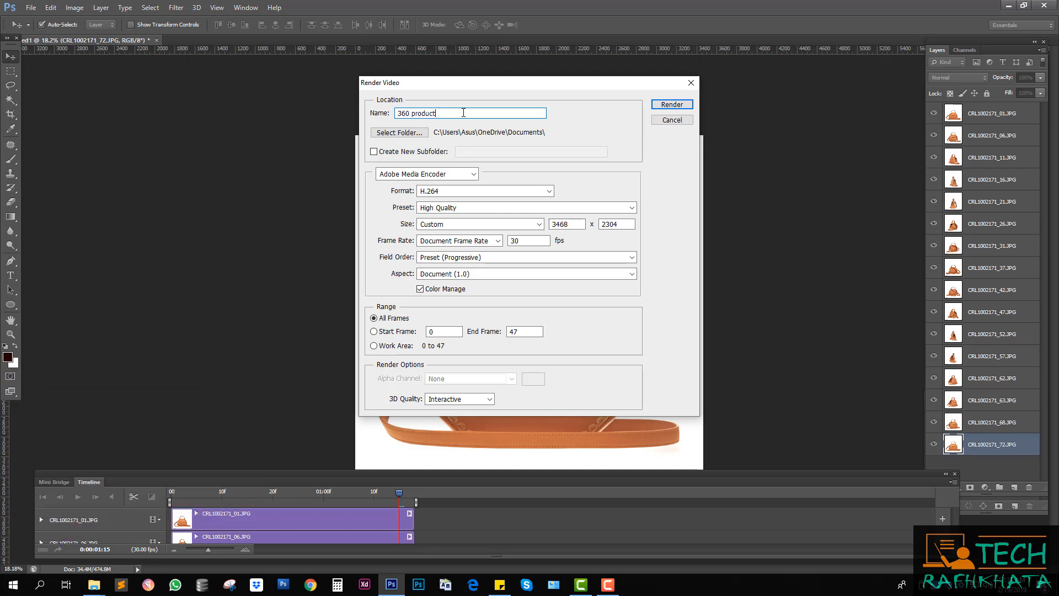
# Render the animation as an H.264 High Quality video named 360 product.
pyautogui.click(673, 105)
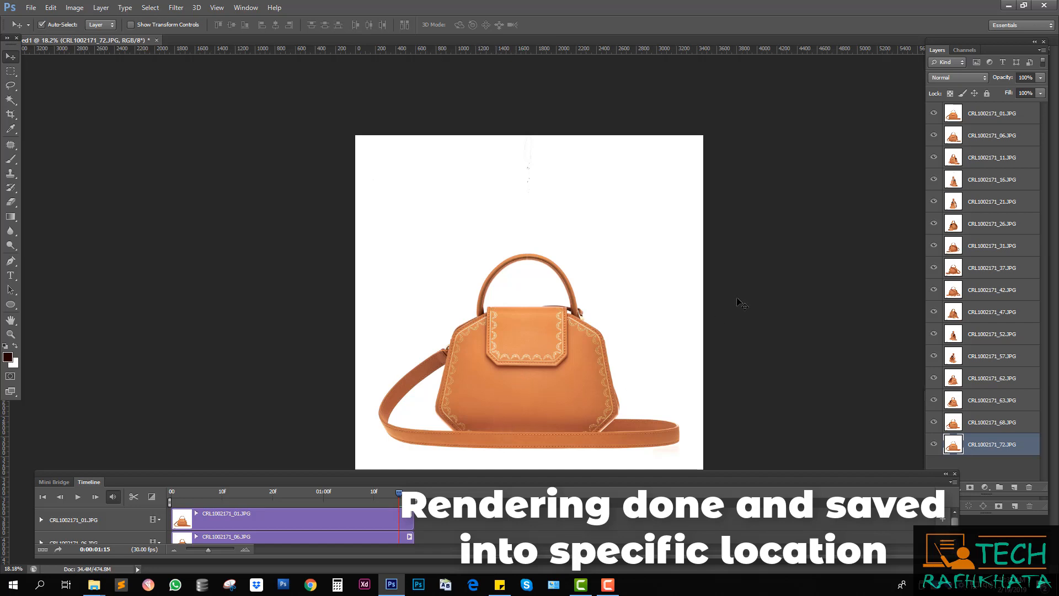
# Switch to the 360 product view folder window and restore it to a smaller size over the desktop.
pyautogui.click(1008, 5)
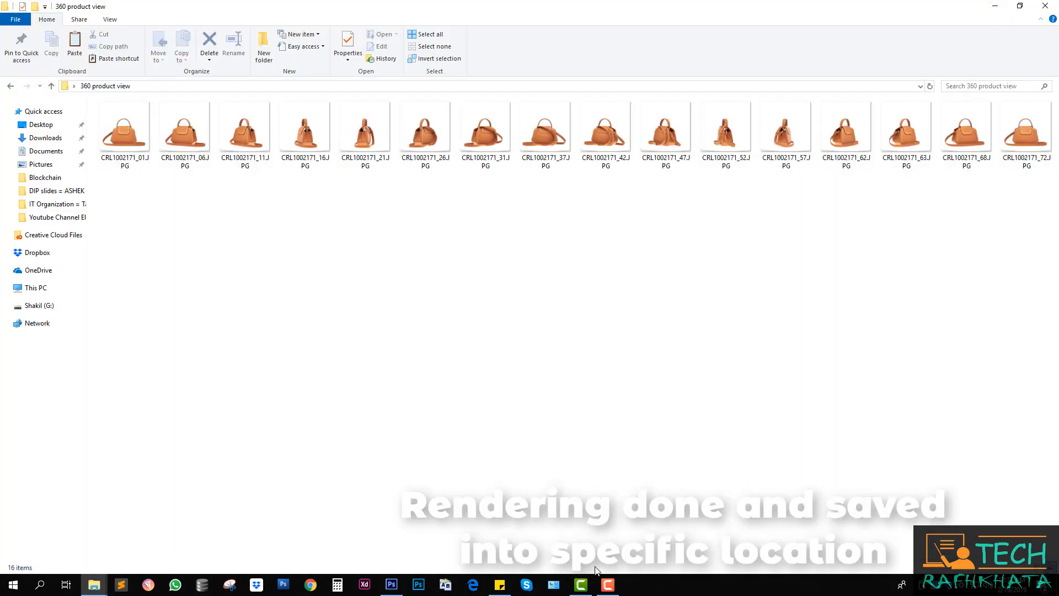
pyautogui.click(391, 584)
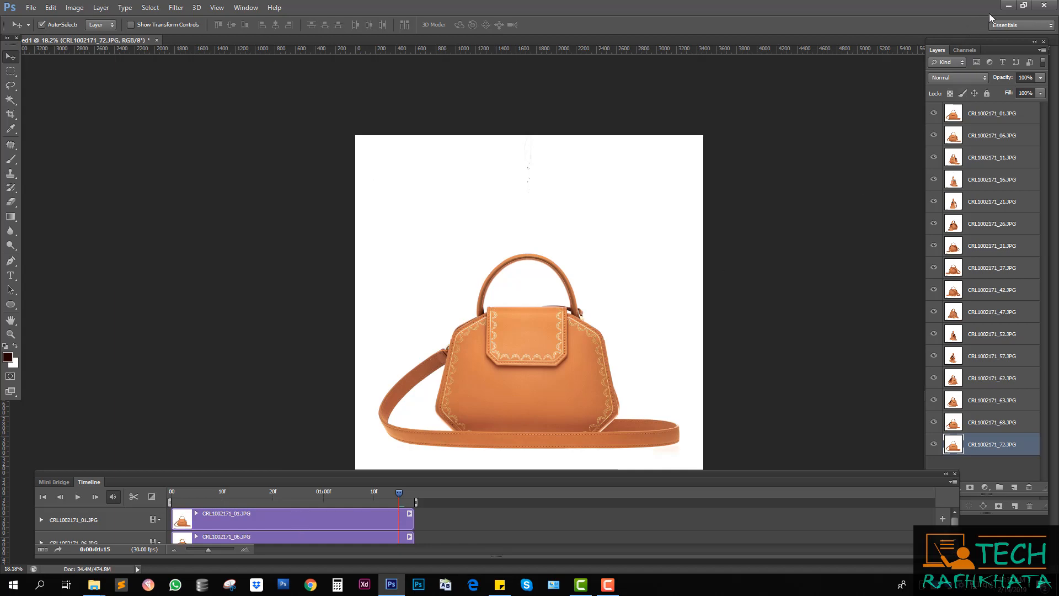
pyautogui.click(1008, 9)
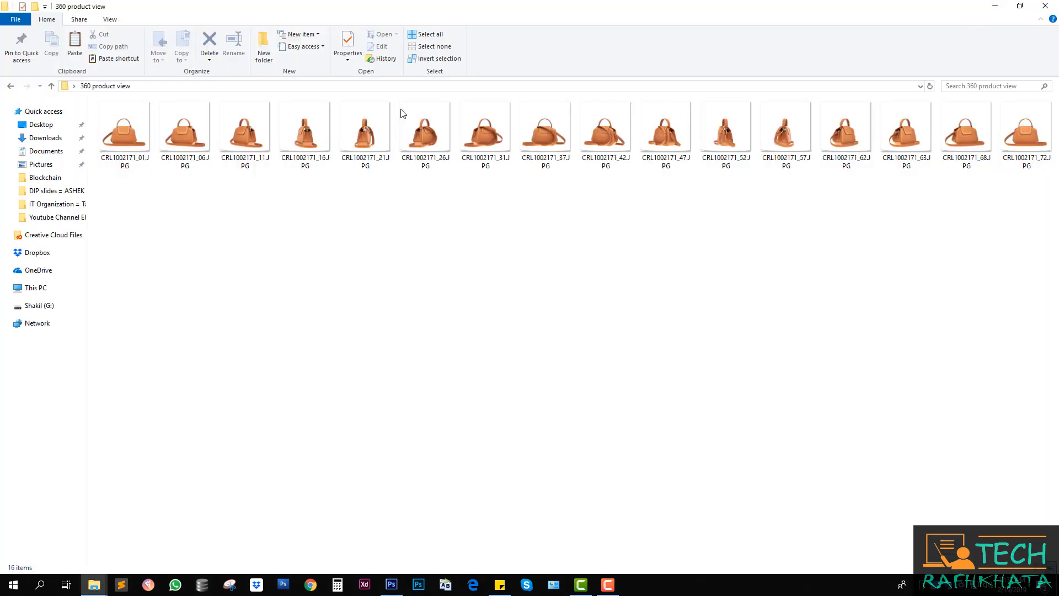
pyautogui.doubleClick(493, 6)
# Browse This PC > Documents and open 360 product.mp4 to play the rotating handbag video in VLC.
pyautogui.doubleClick(20, 23)
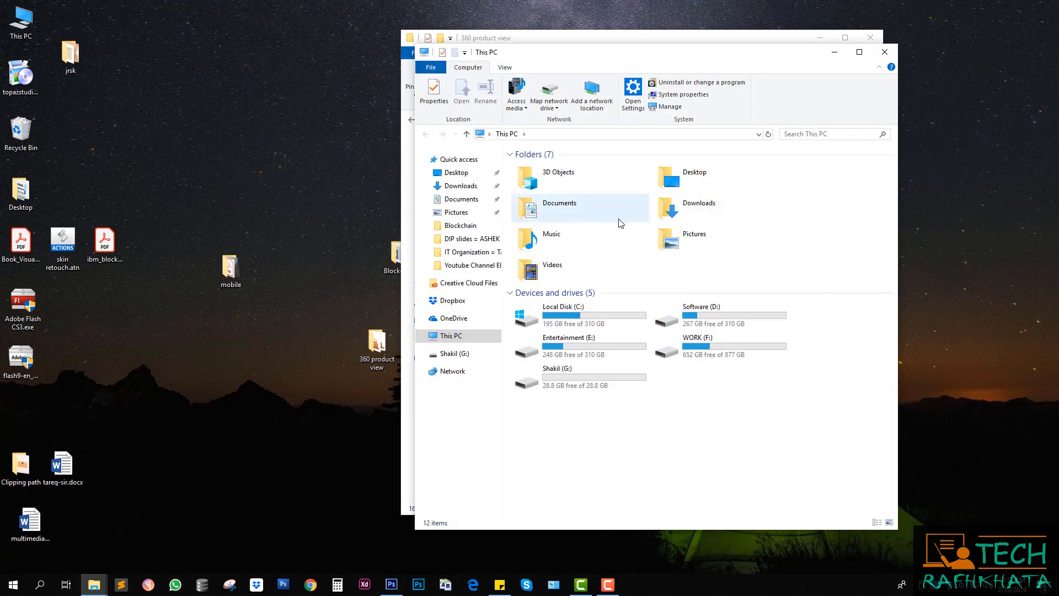
pyautogui.doubleClick(582, 209)
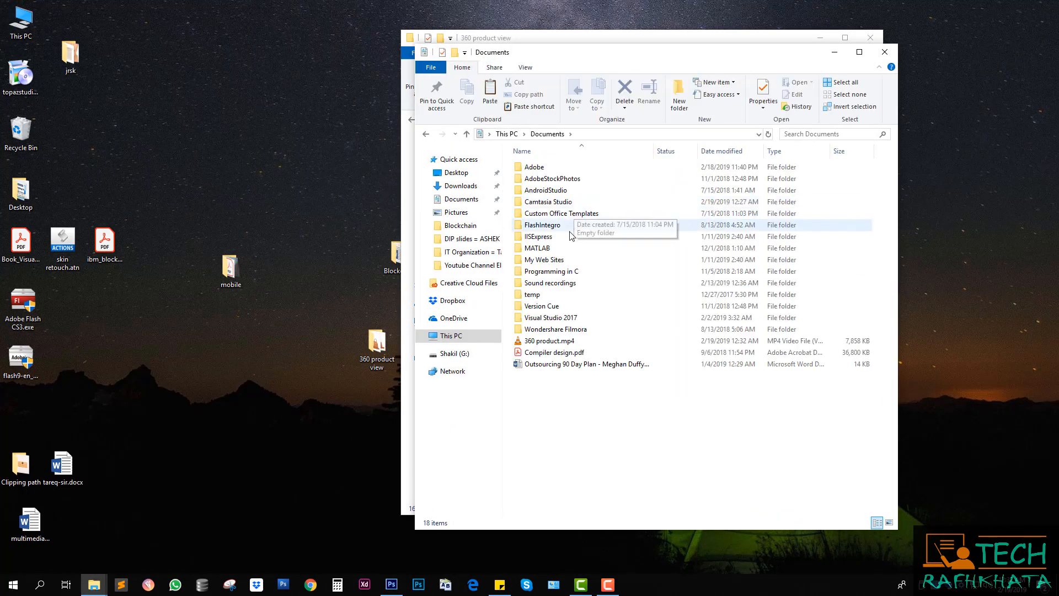
pyautogui.click(549, 342)
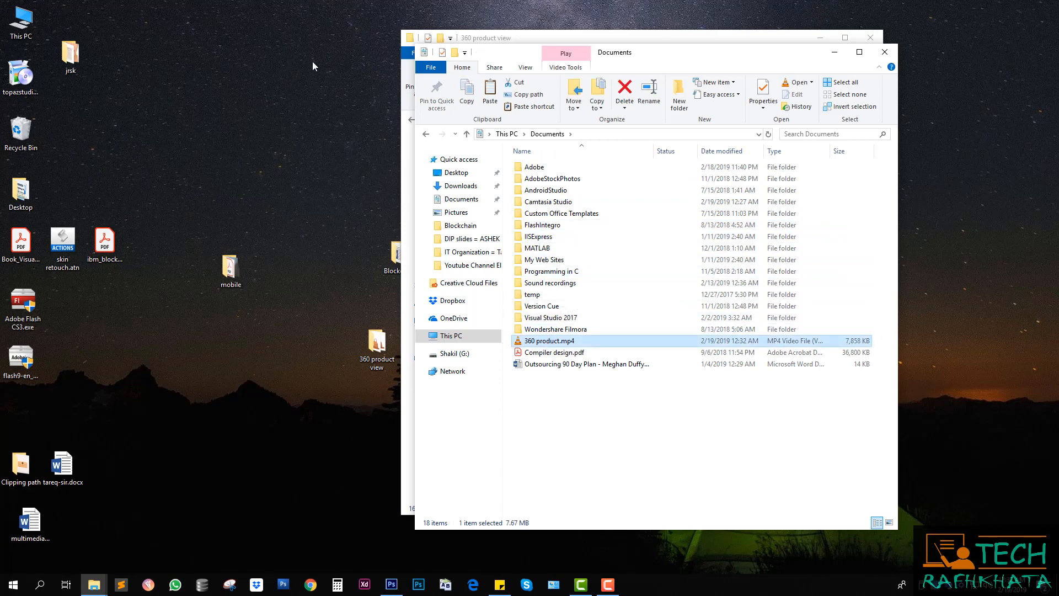
pyautogui.moveTo(581, 48); pyautogui.dragTo(205, 57)
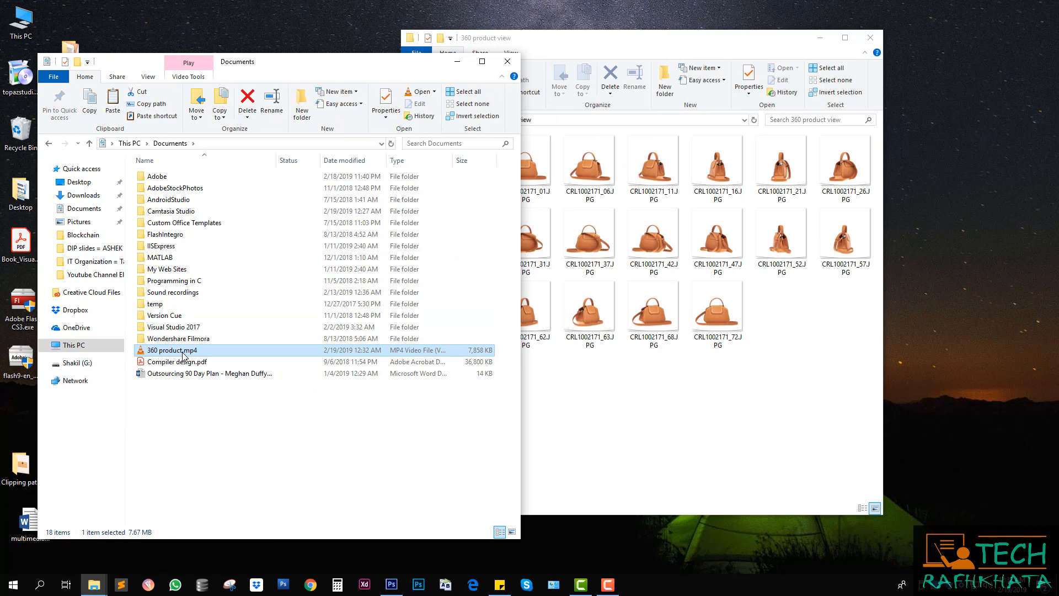
pyautogui.doubleClick(183, 352)
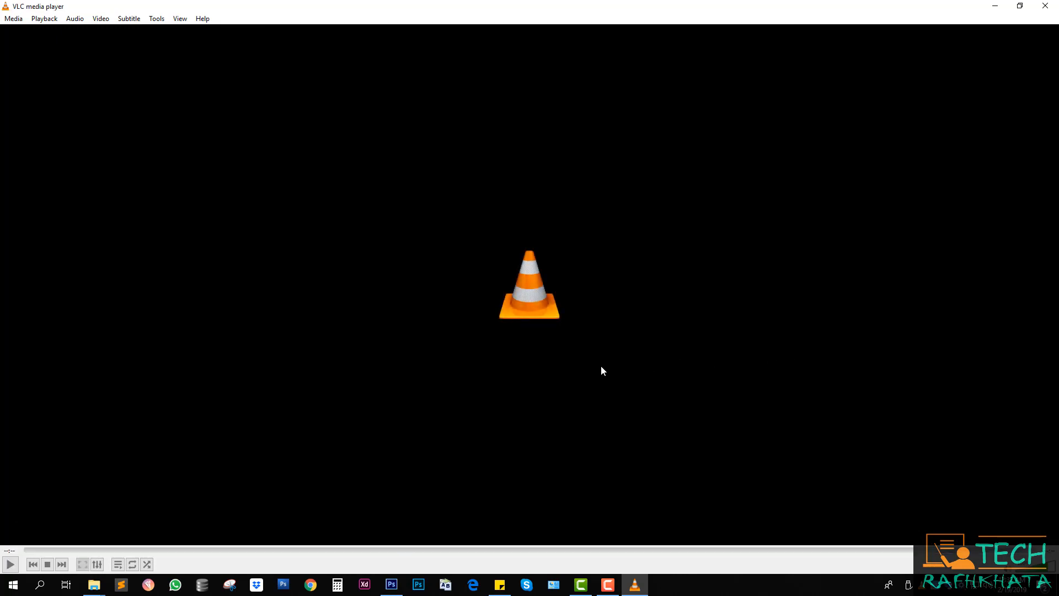
# Start playback of 360 product.mp4 in VLC to watch the handbag rotate.
pyautogui.press('space')
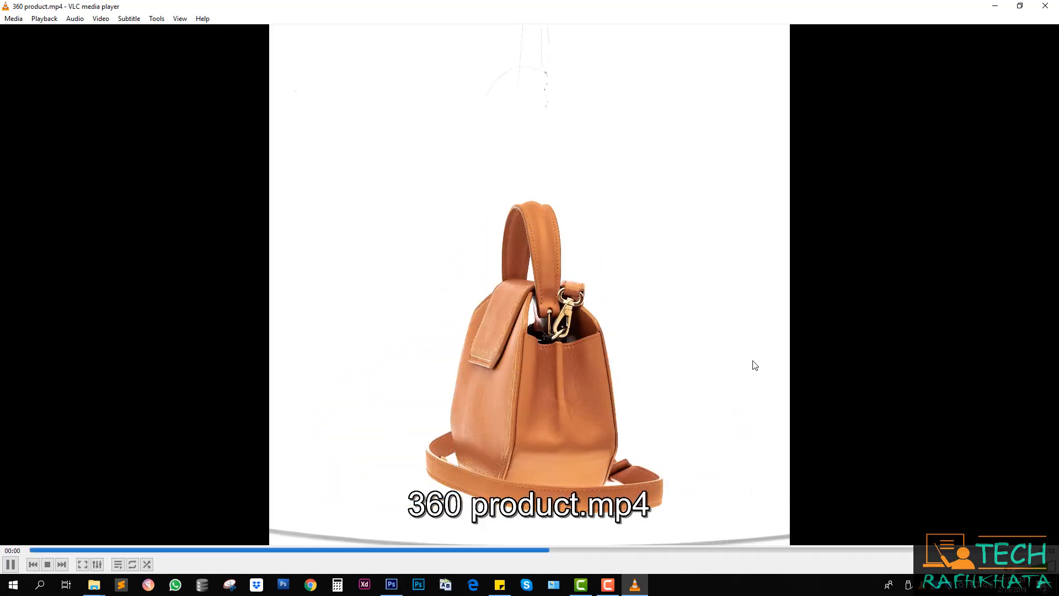